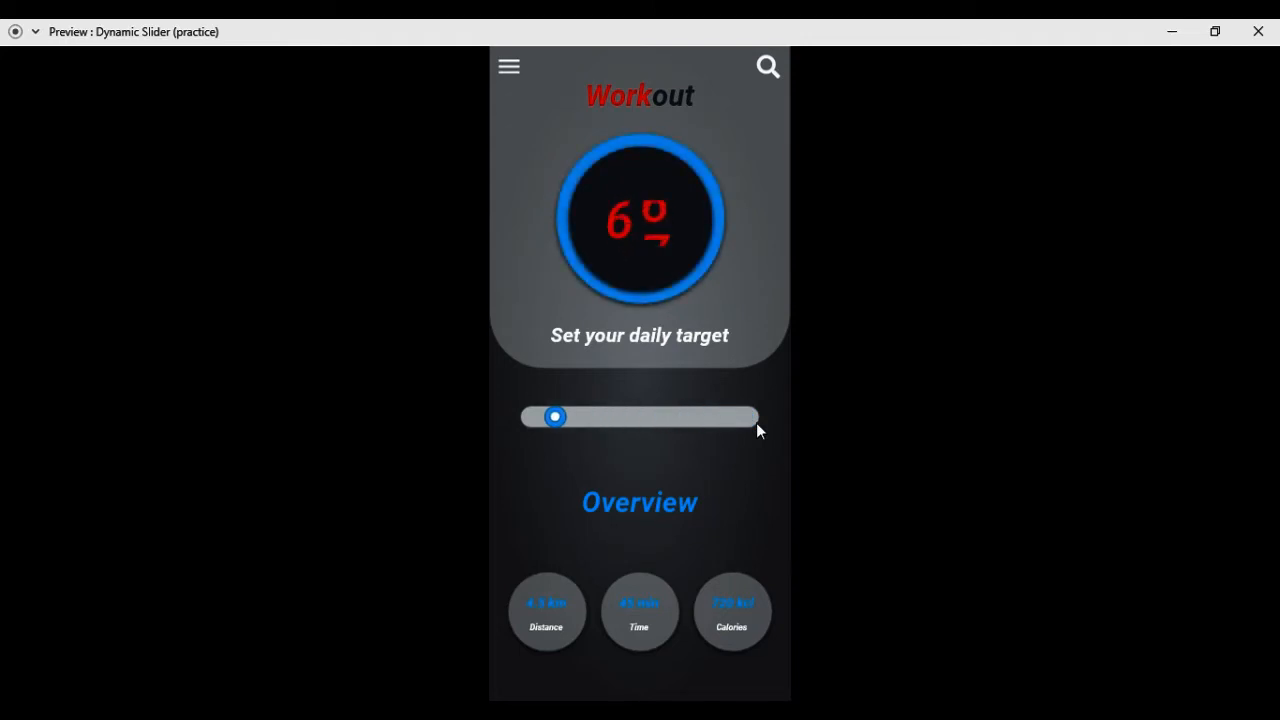
Test the daily target slider in the preview, then close the preview.
left_click(533, 421)
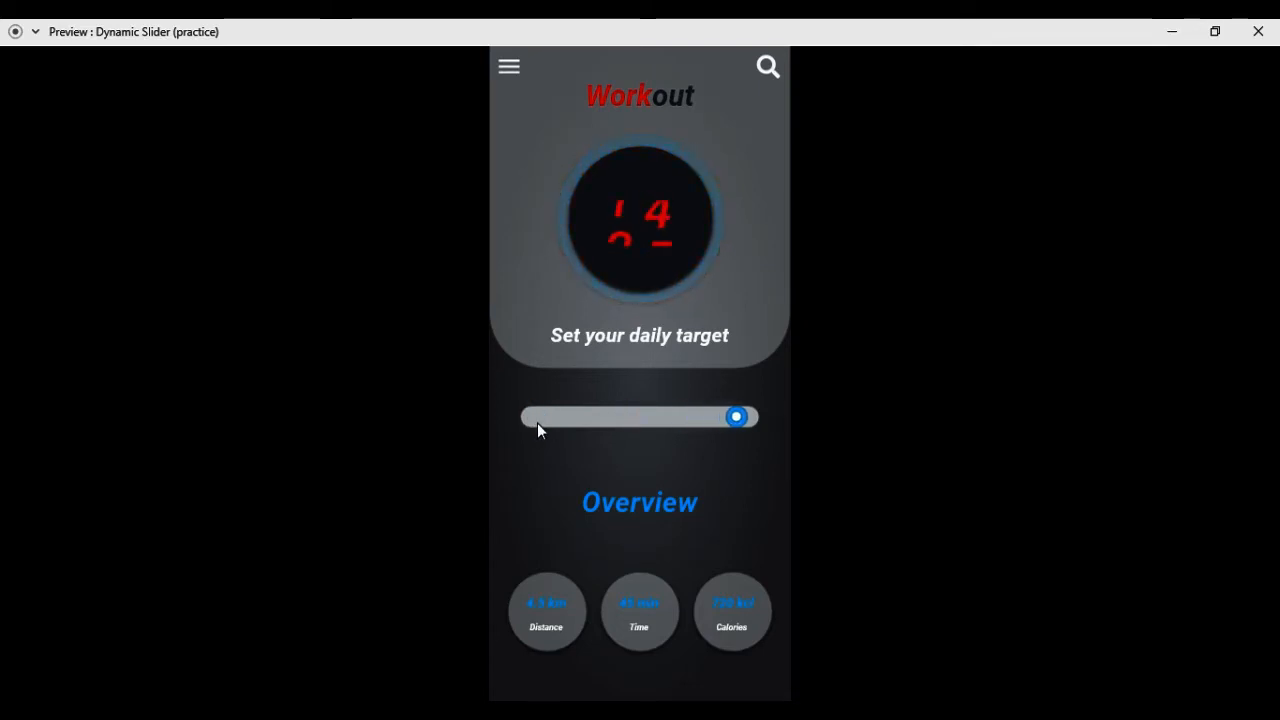
left_click(1256, 31)
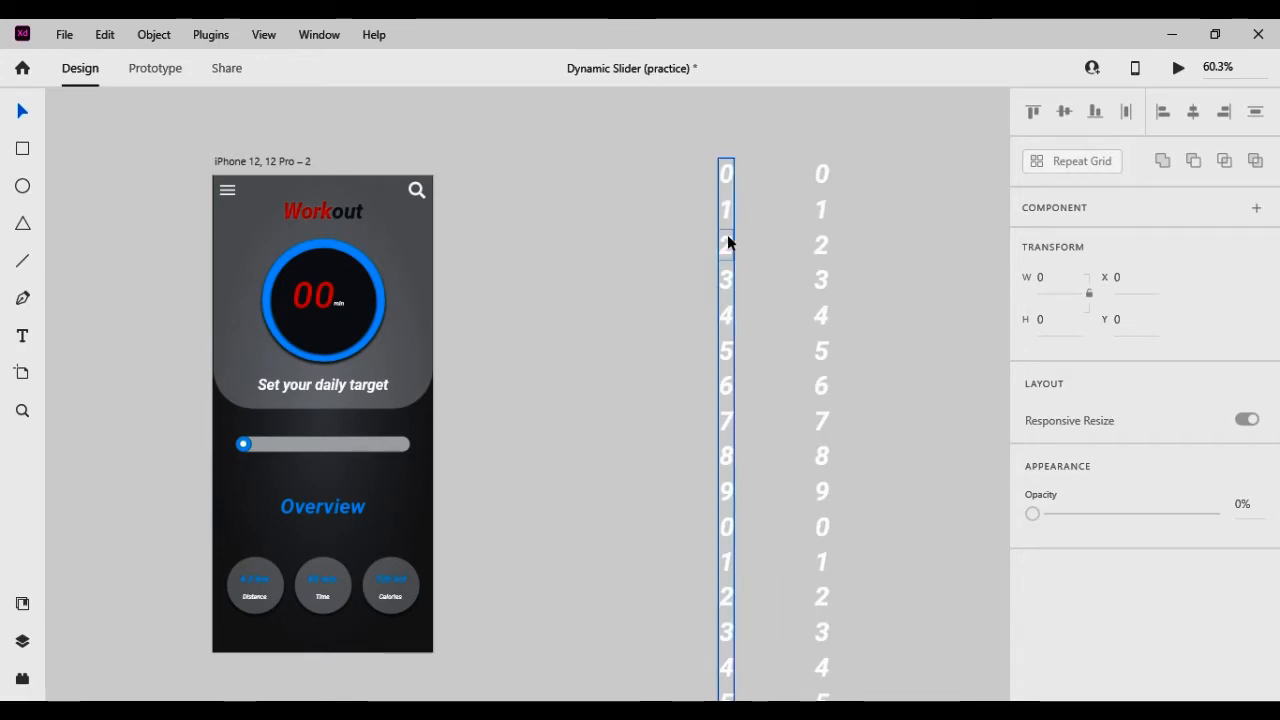
Bring the first digit column closer to the artboard and delete the red 00 and the min label from the dial.
left_click_drag(727, 240, 583, 314)
left_click(325, 297)
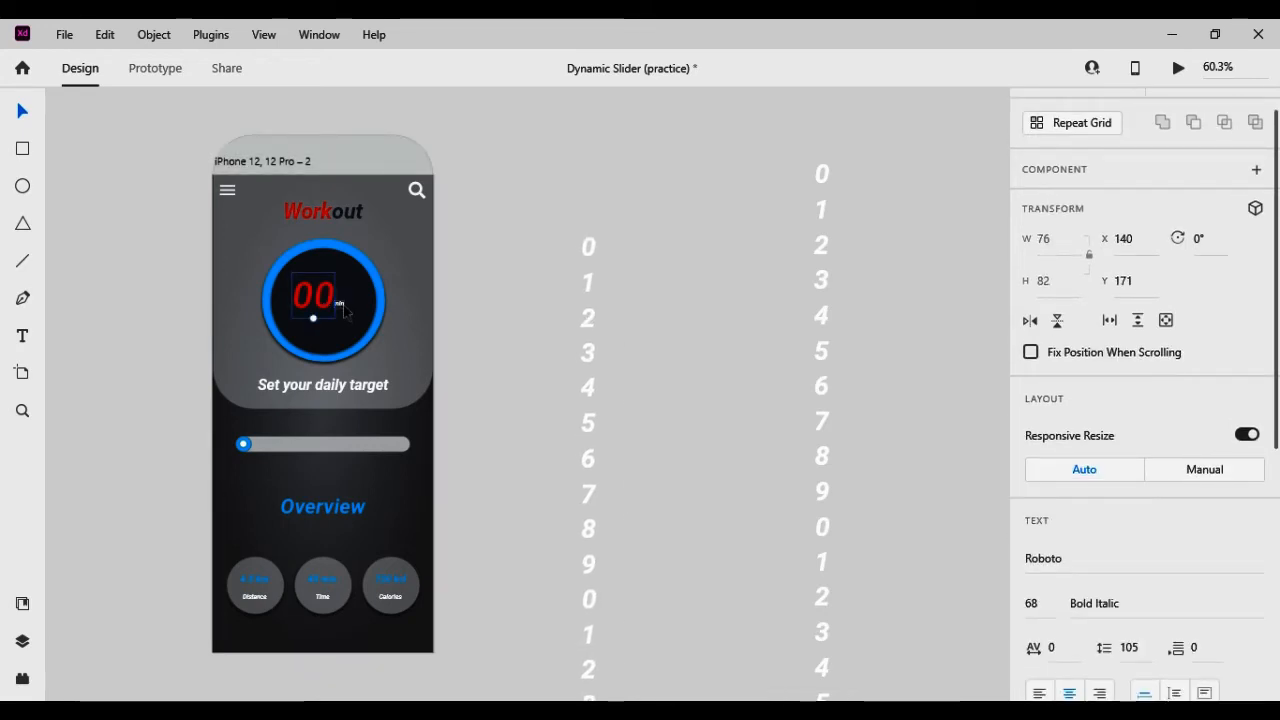
key("Delete")
left_click(342, 306)
key("Delete")
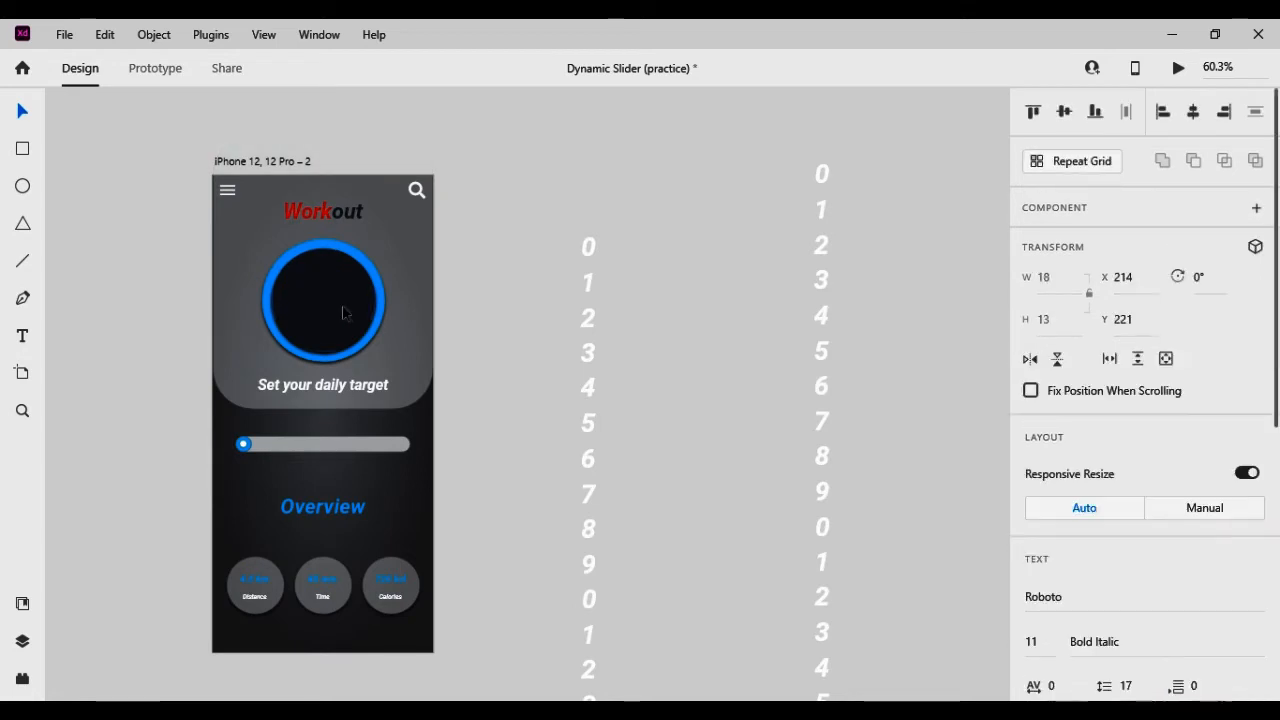
Place both digit columns side by side on the artboard with their first zeros inside the dial.
left_click_drag(597, 297, 314, 370)
left_click(816, 279)
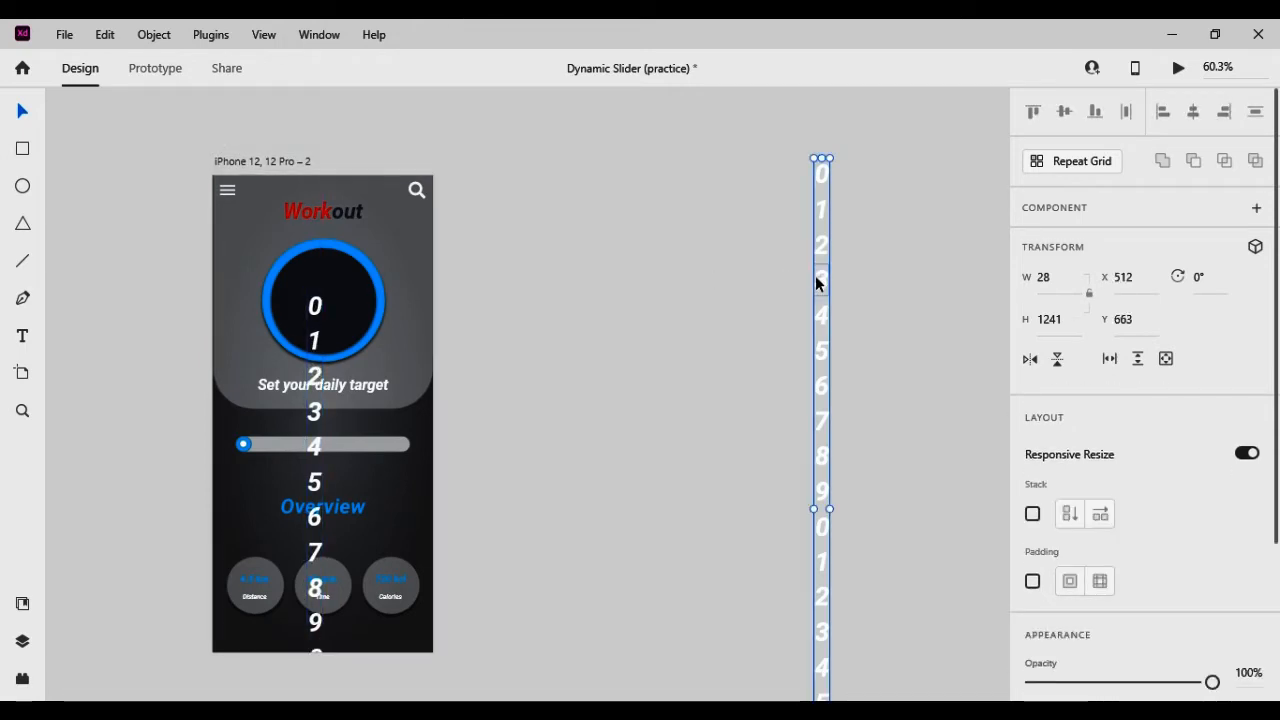
left_click_drag(815, 275, 334, 418)
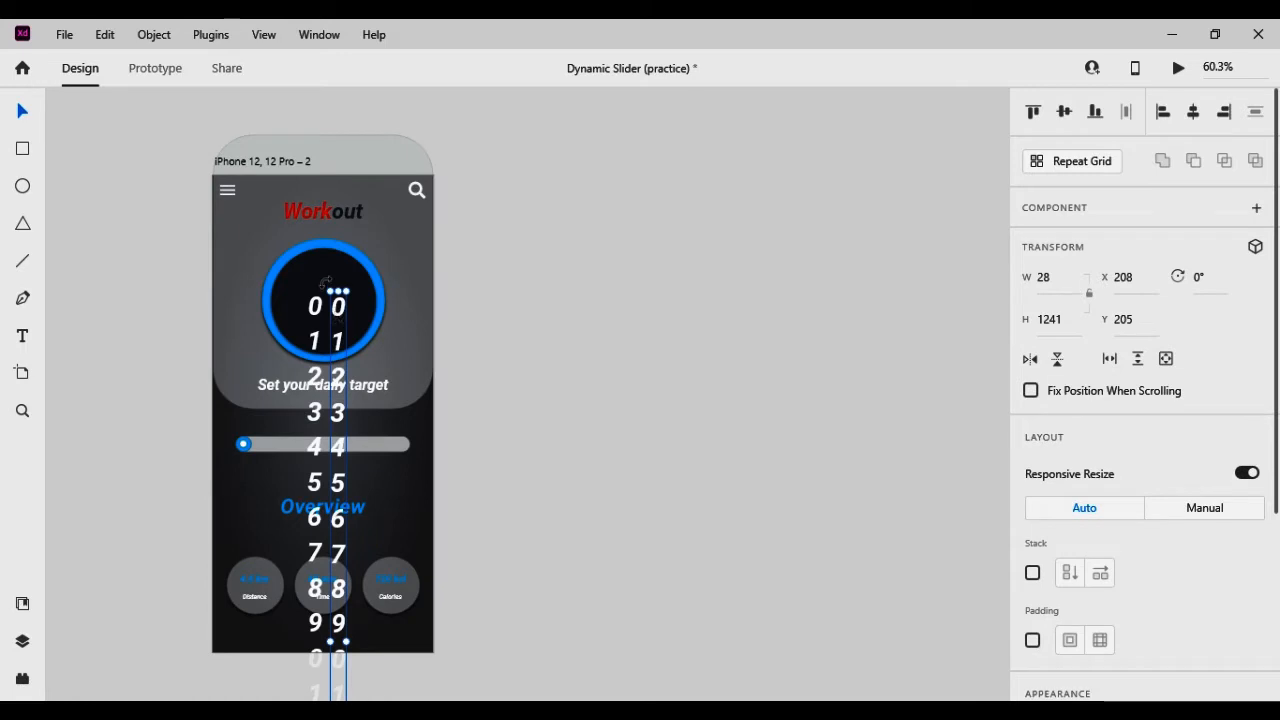
Align the two digit columns with each other by their vertical middles.
left_click(316, 318)
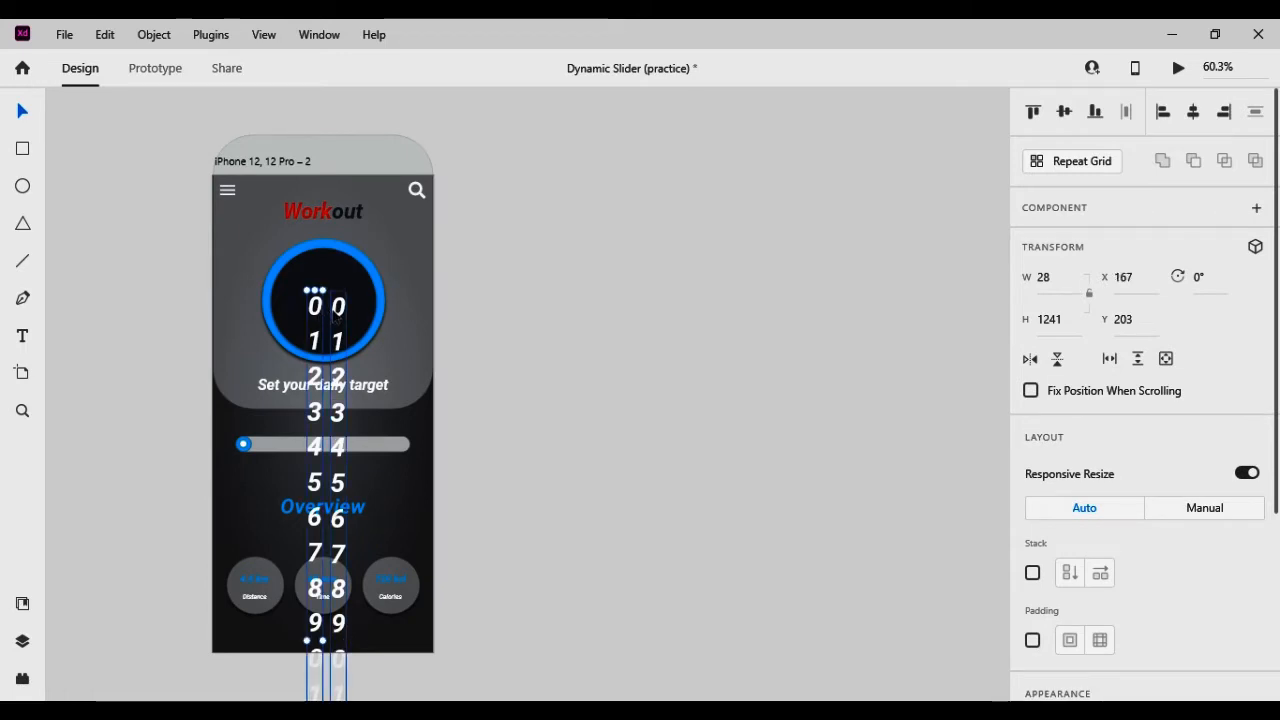
left_click(338, 318, "shift")
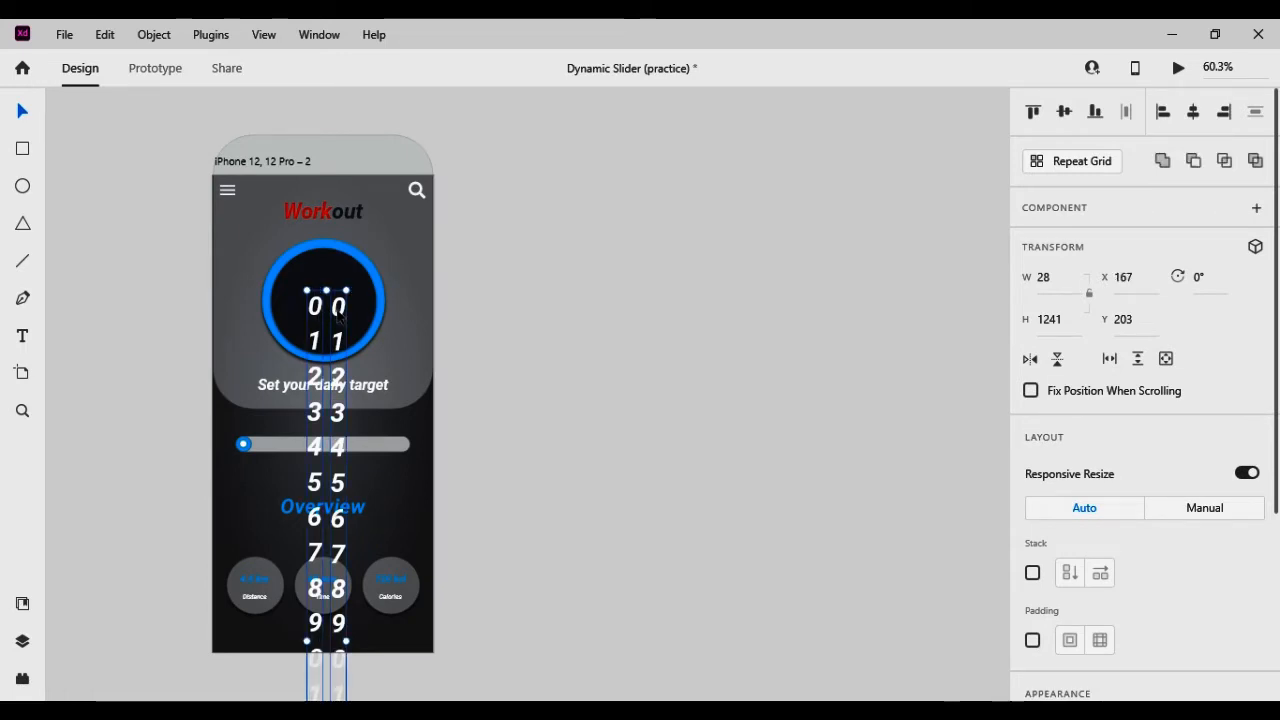
left_click(1065, 119)
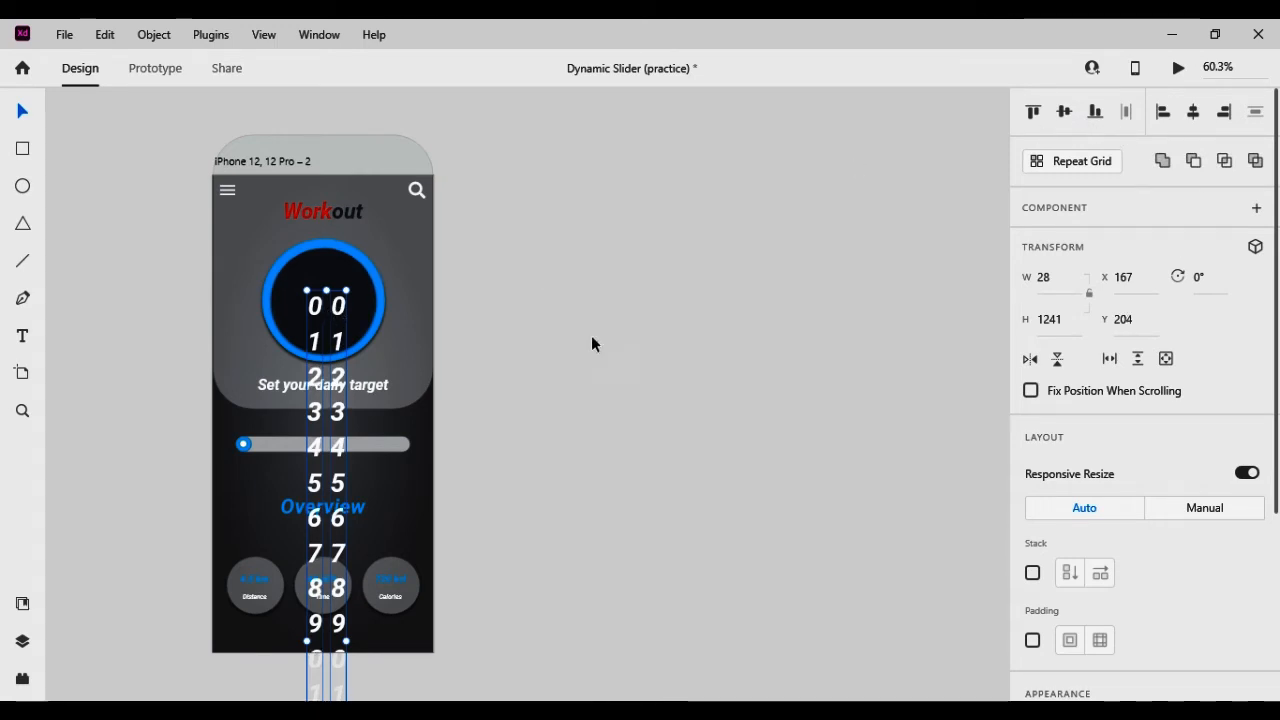
left_click(505, 296)
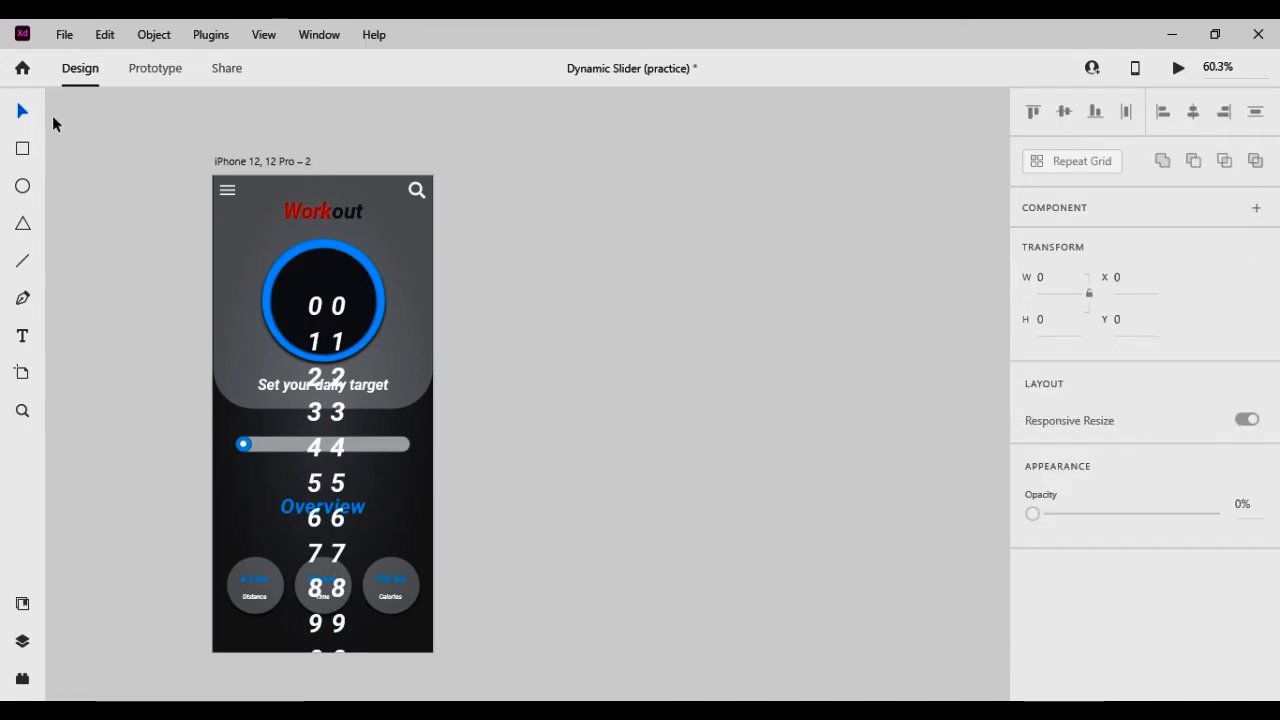
Draw a rectangle about 90 by 50 over the two zeros and mask both digit columns with it.
left_click(22, 150)
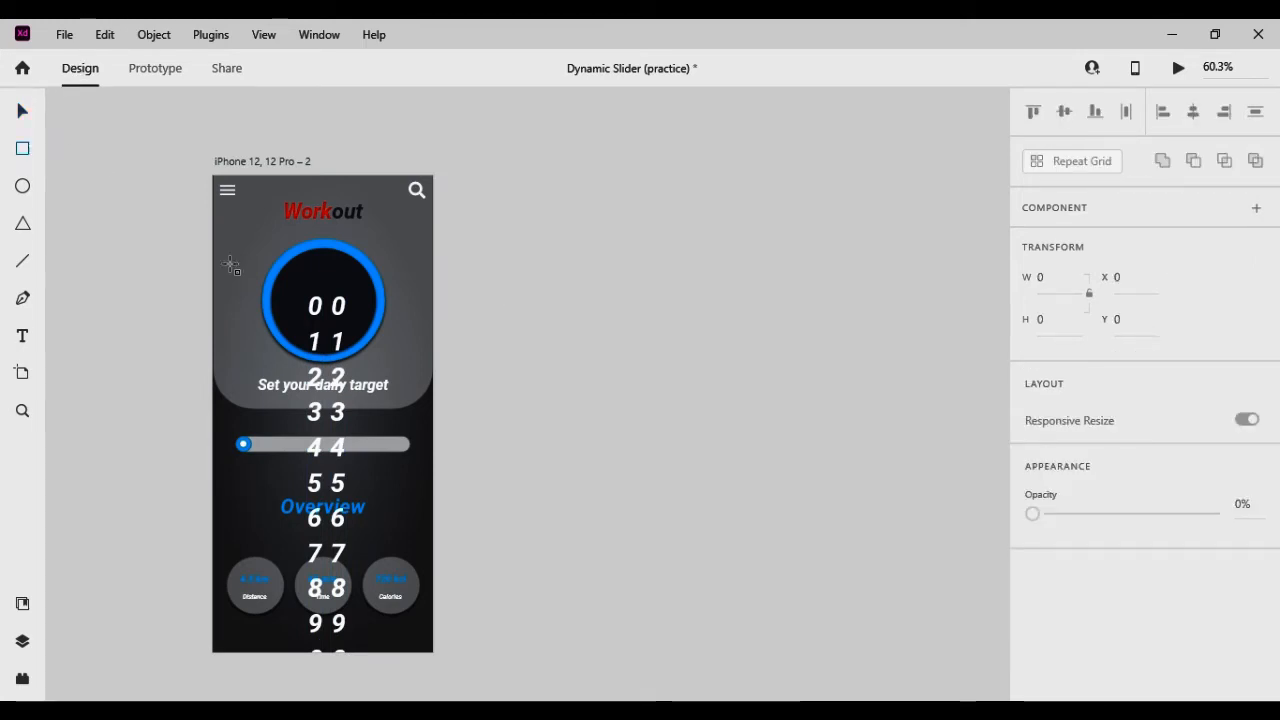
left_click_drag(302, 291, 354, 319)
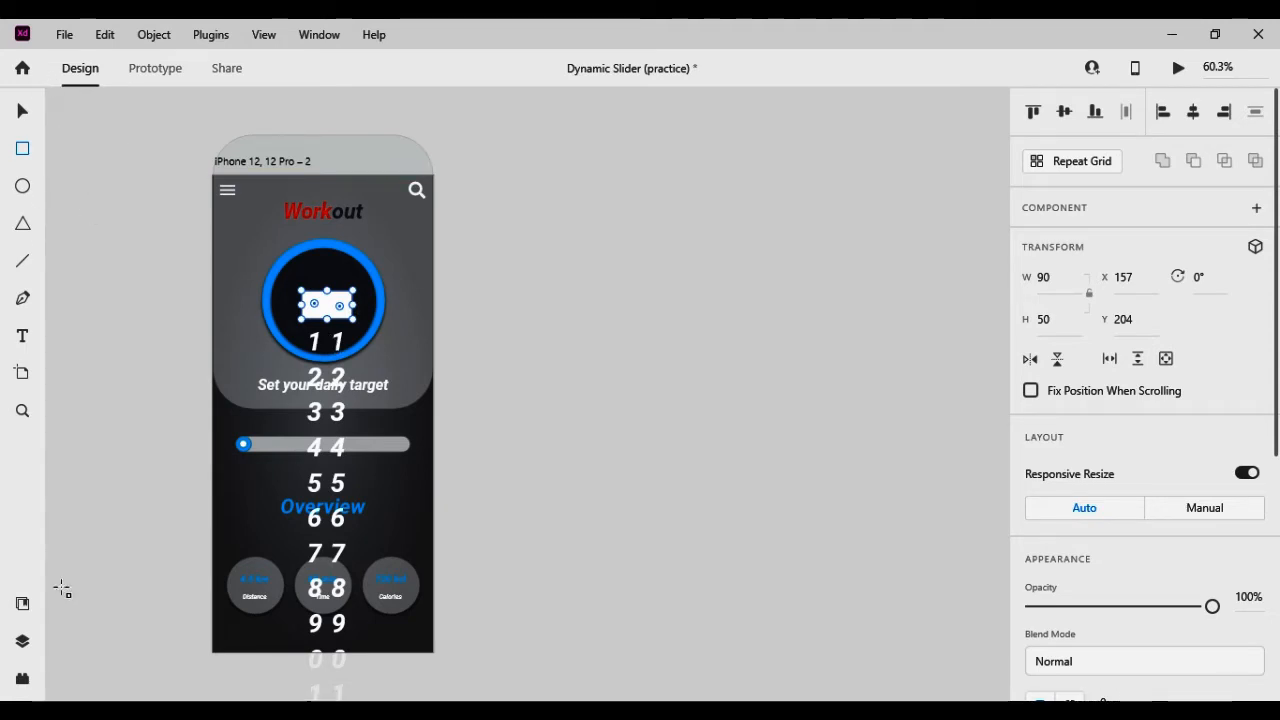
left_click(27, 642)
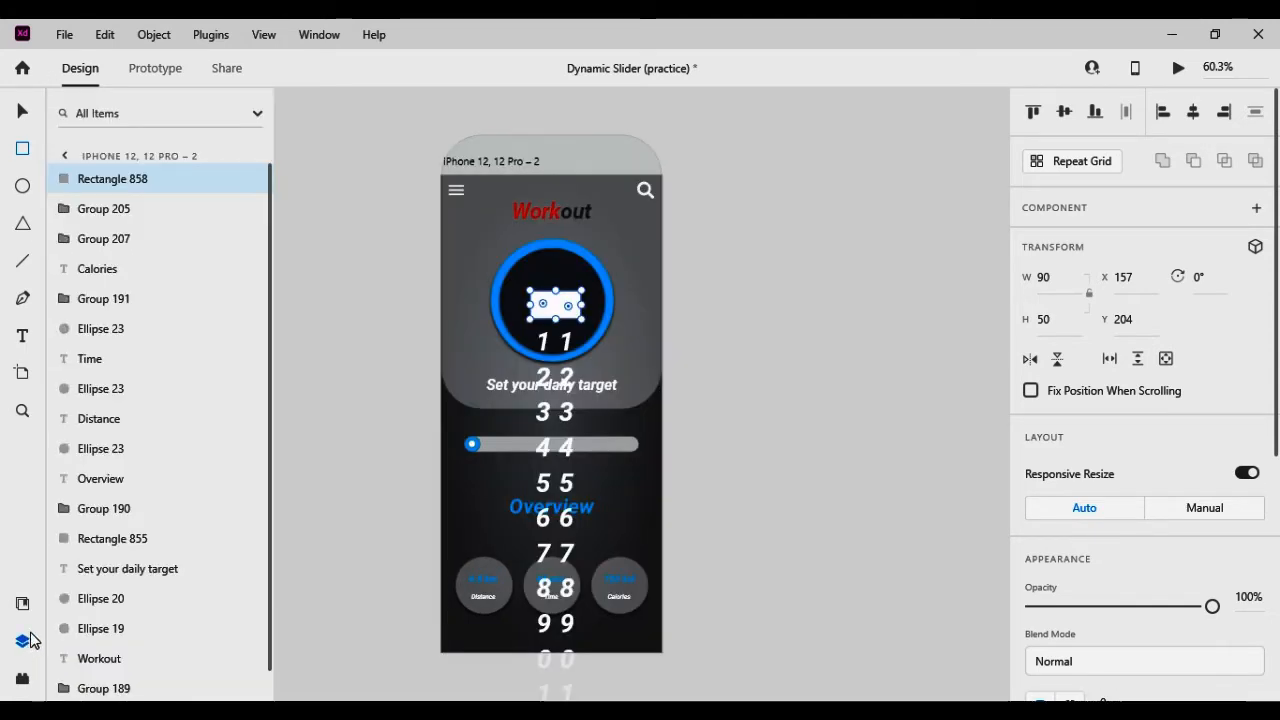
left_click_drag(146, 188, 135, 211)
left_click(132, 215, "shift")
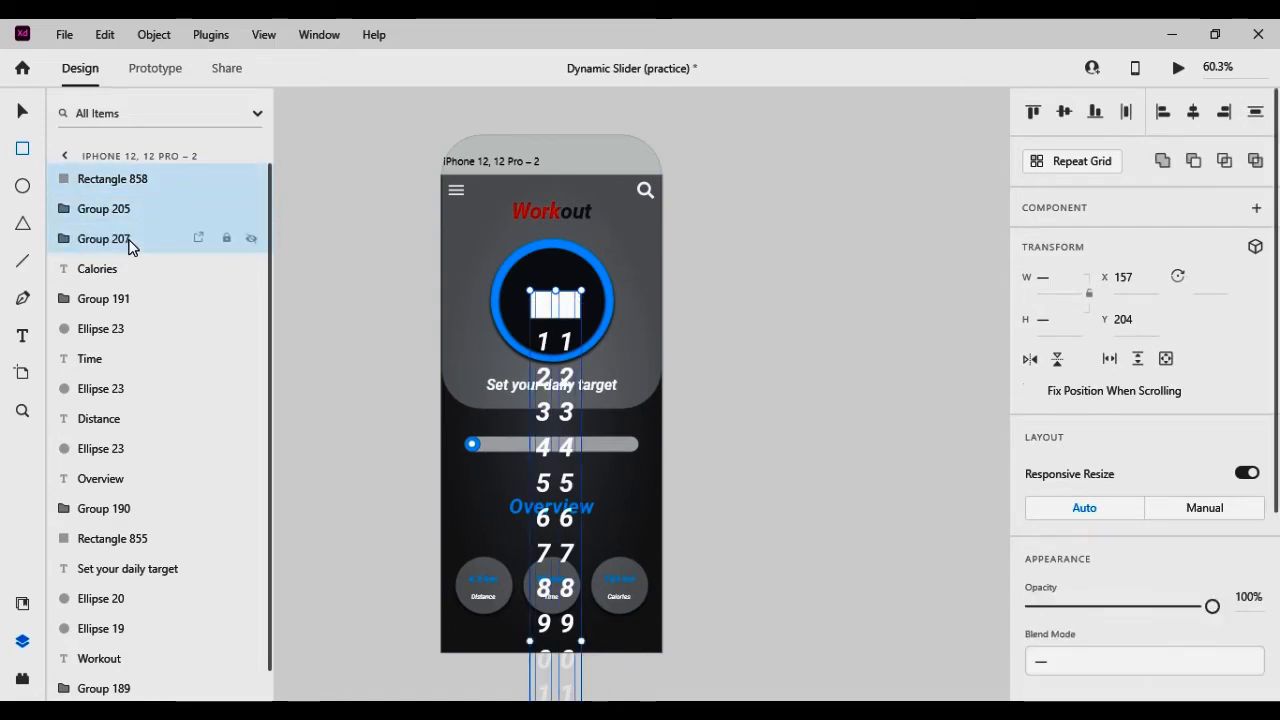
left_click(171, 237, "shift")
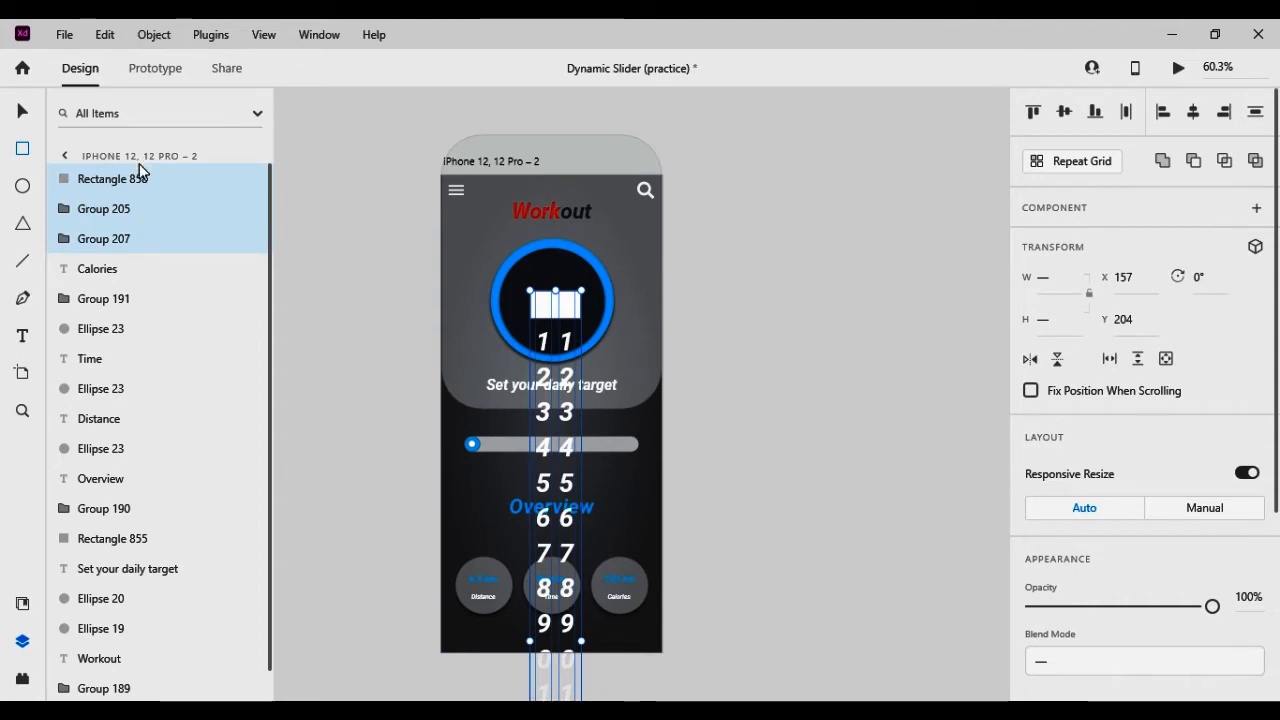
left_click(154, 38)
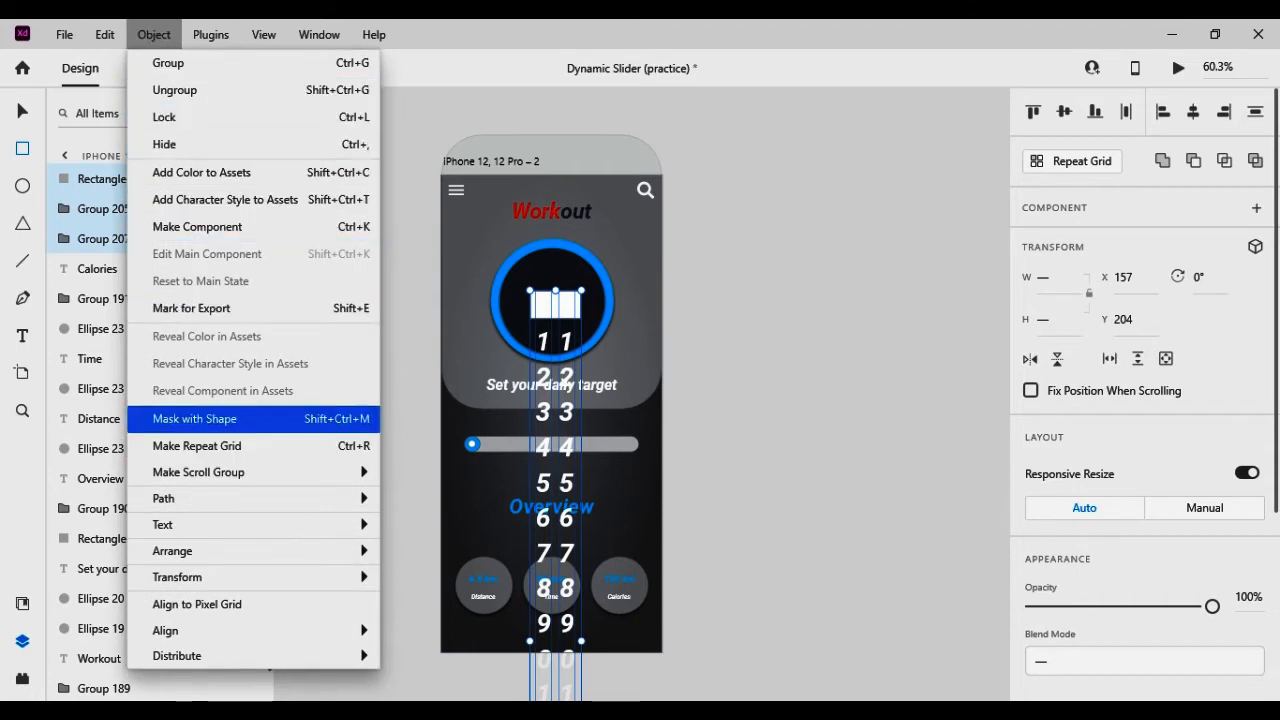
left_click(221, 425)
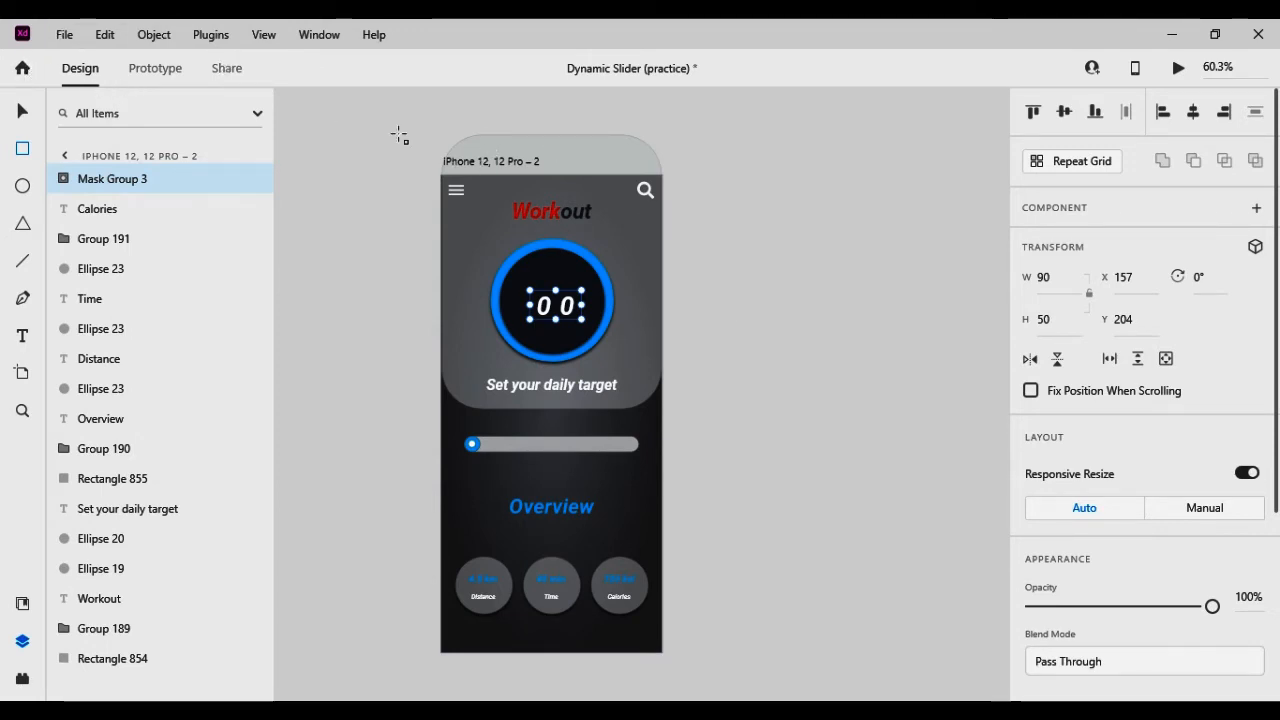
left_click(20, 112)
left_click(677, 318)
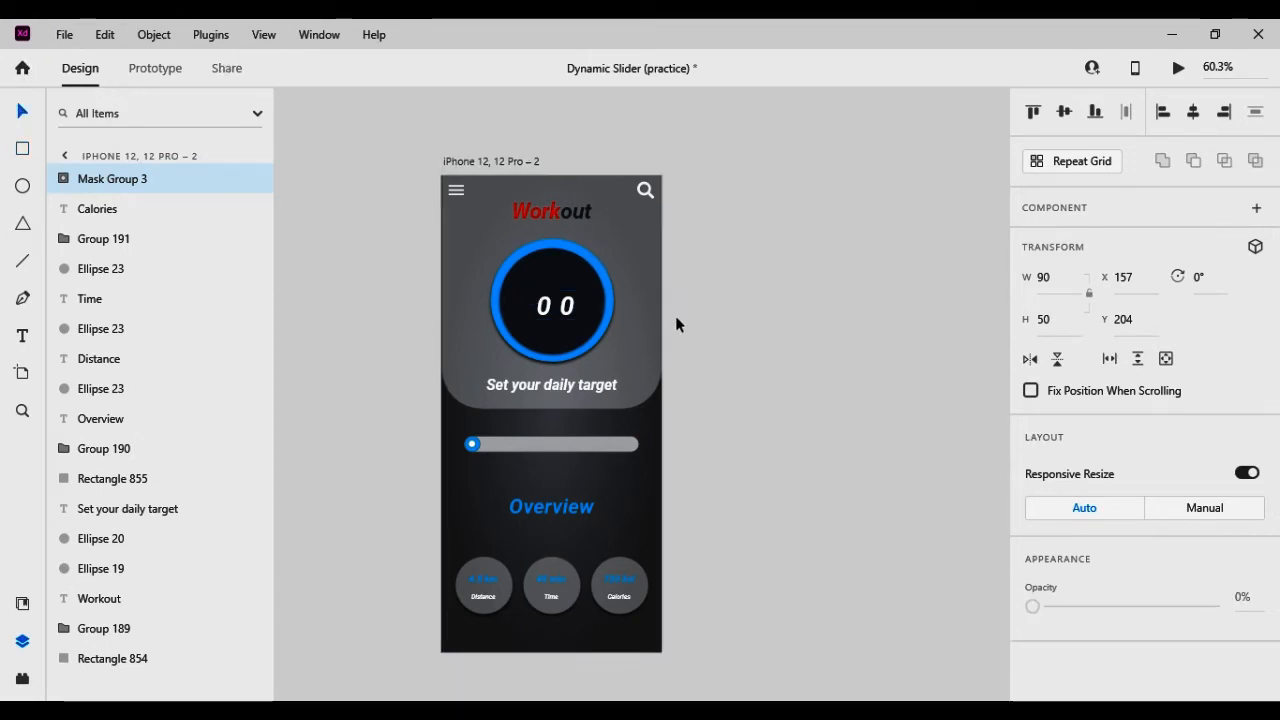
Duplicate the iPhone 12, 12 Pro – 2 artboard and place the copy beside the original on its right.
left_click(582, 448)
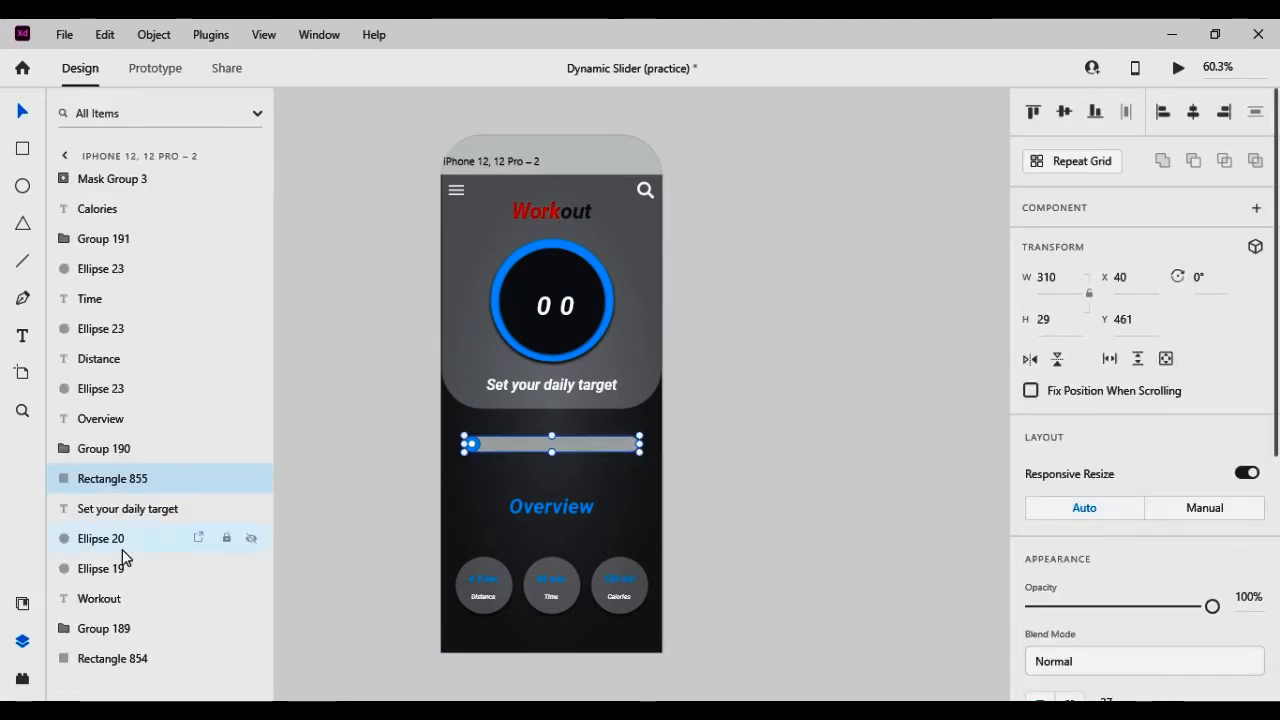
left_click(743, 448)
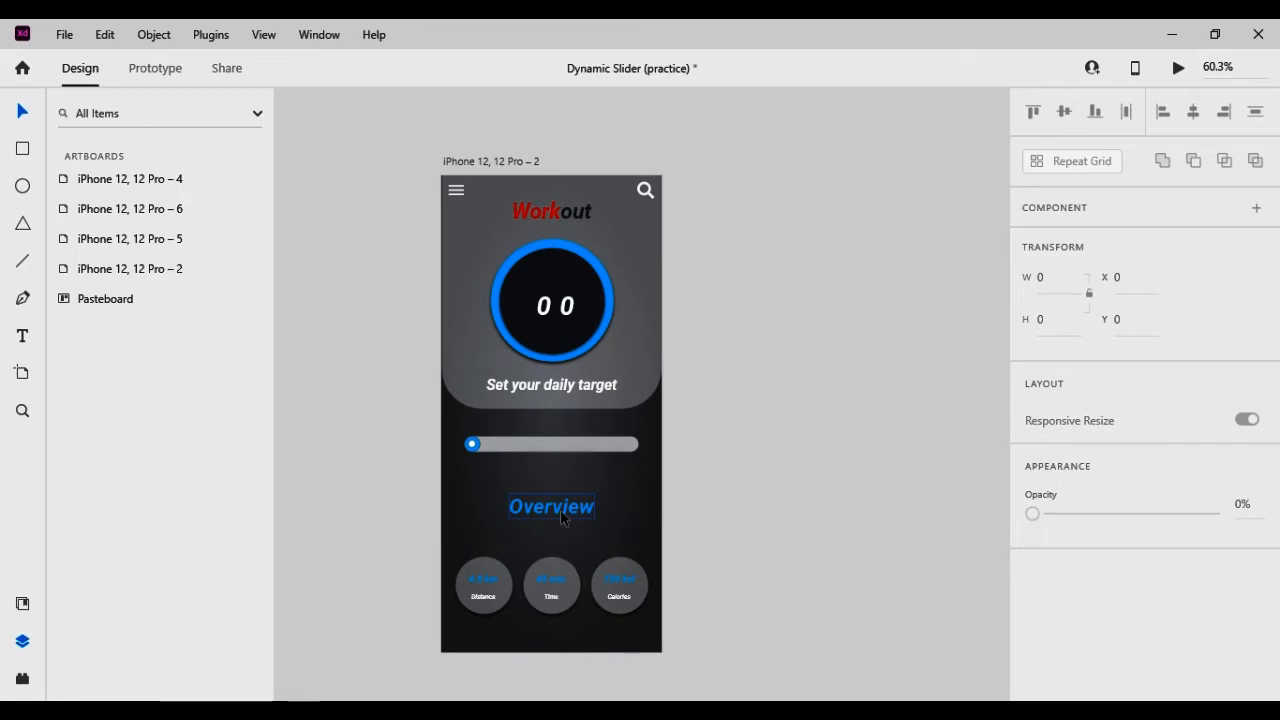
left_click(485, 164)
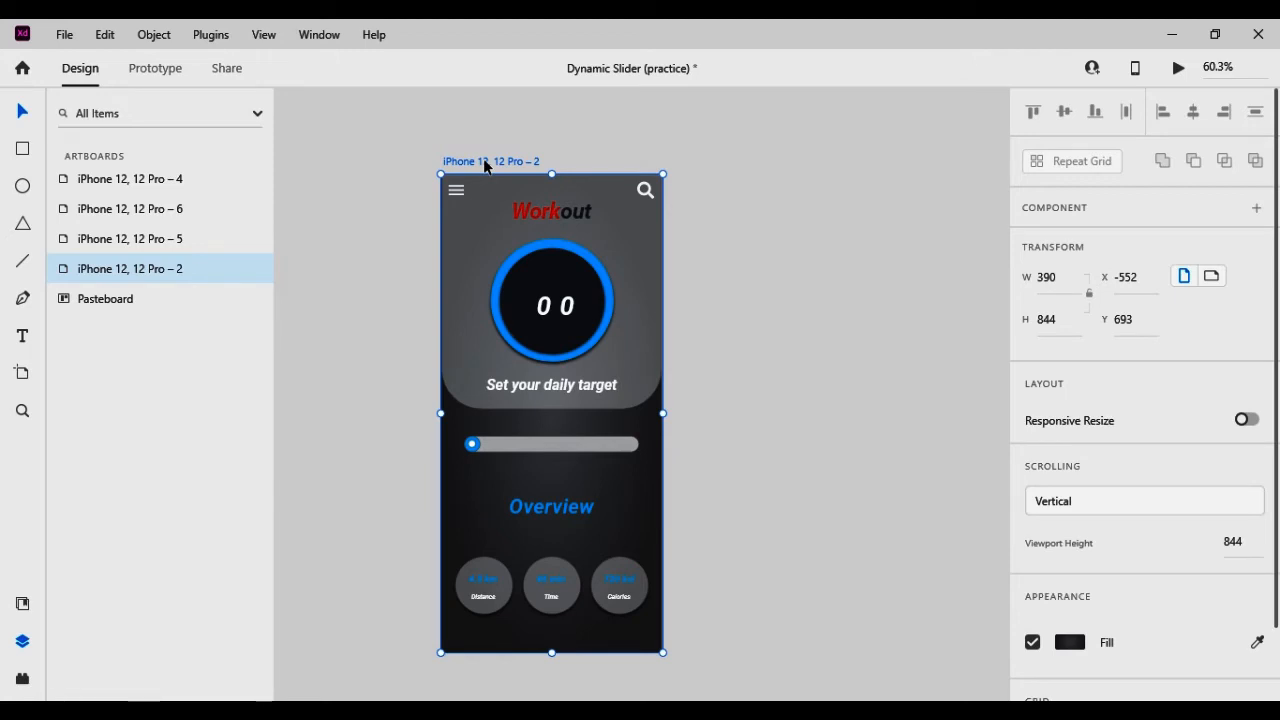
left_click_drag(485, 166, 561, 167)
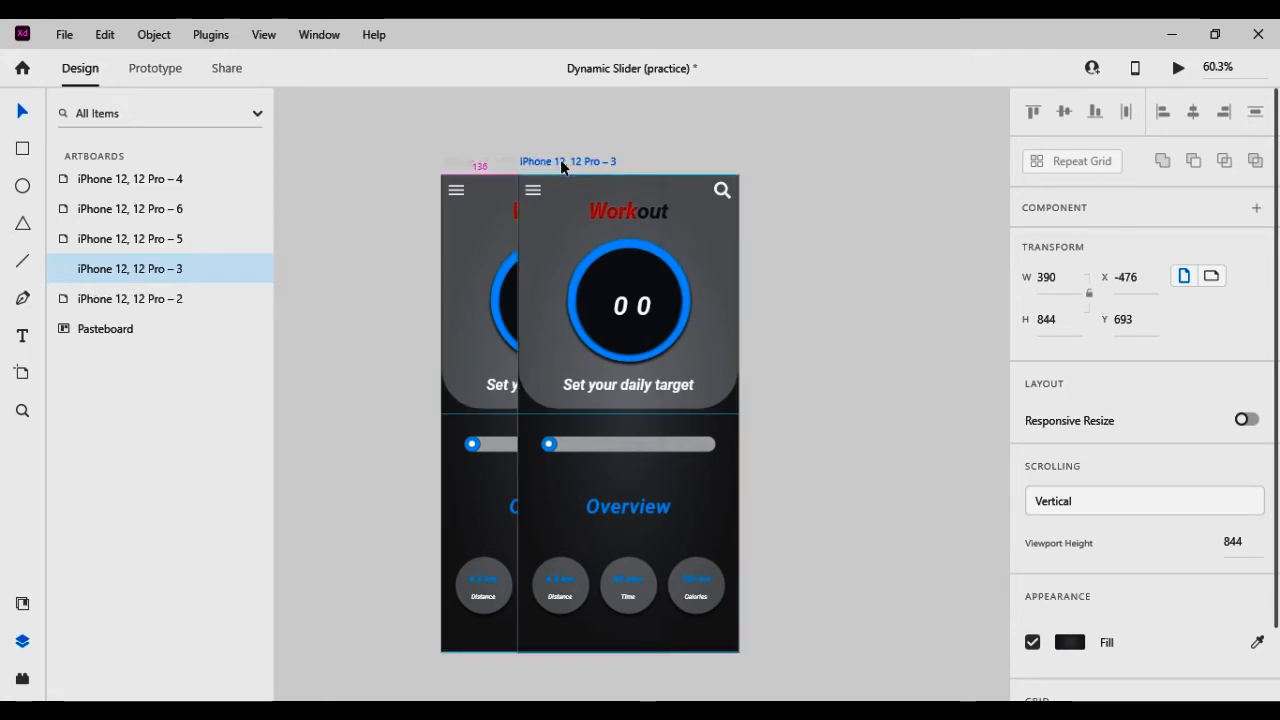
left_click_drag(561, 167, 742, 158)
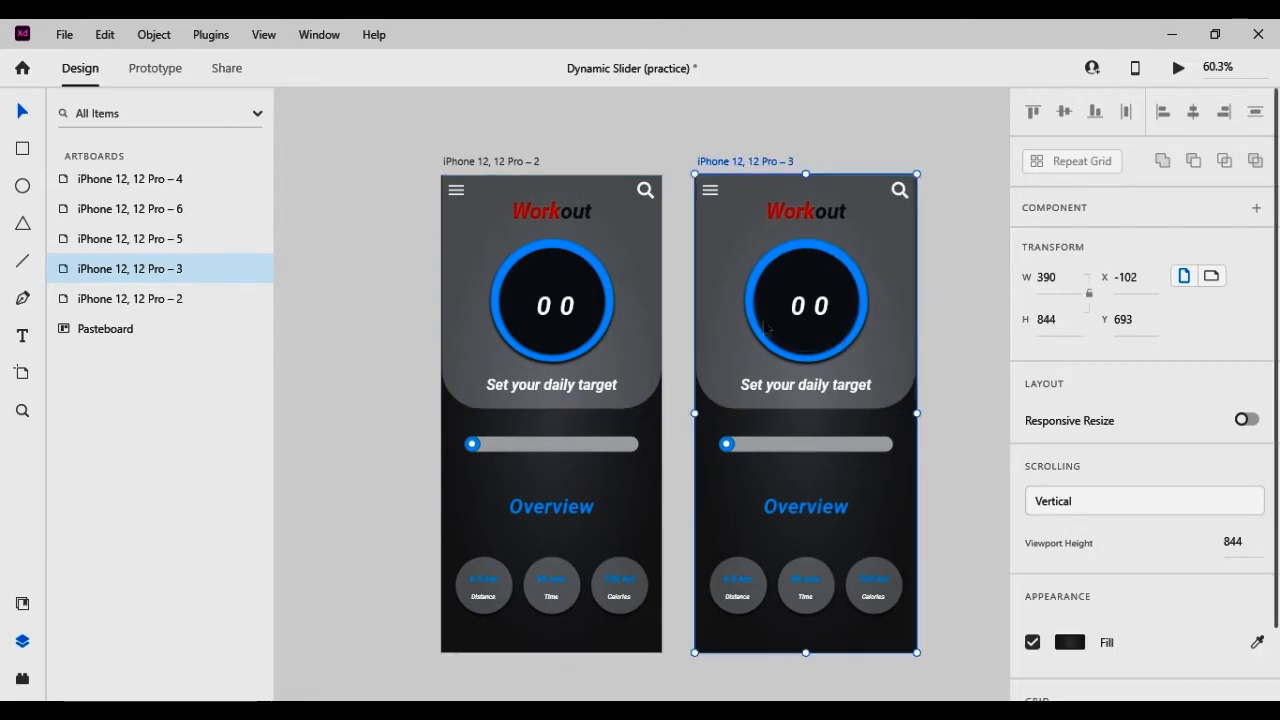
Move the slider knob on the copied artboard to the right end of its track.
left_click(735, 450)
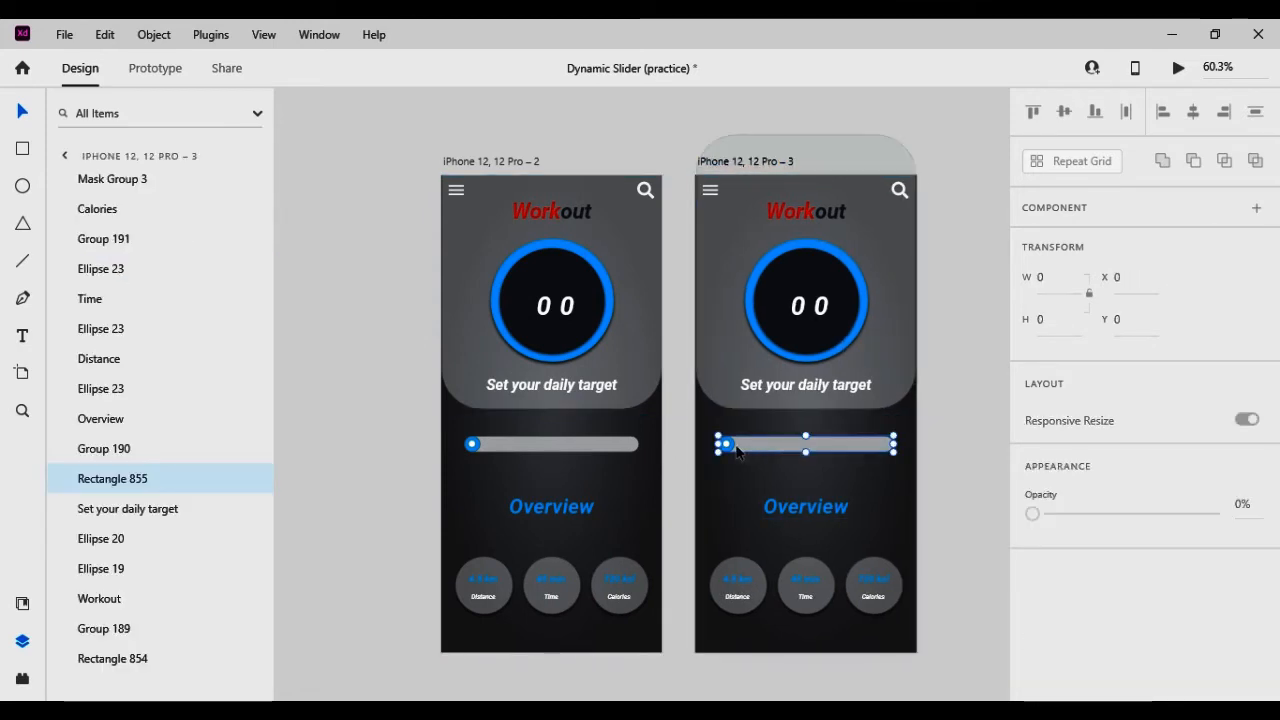
left_click(727, 445)
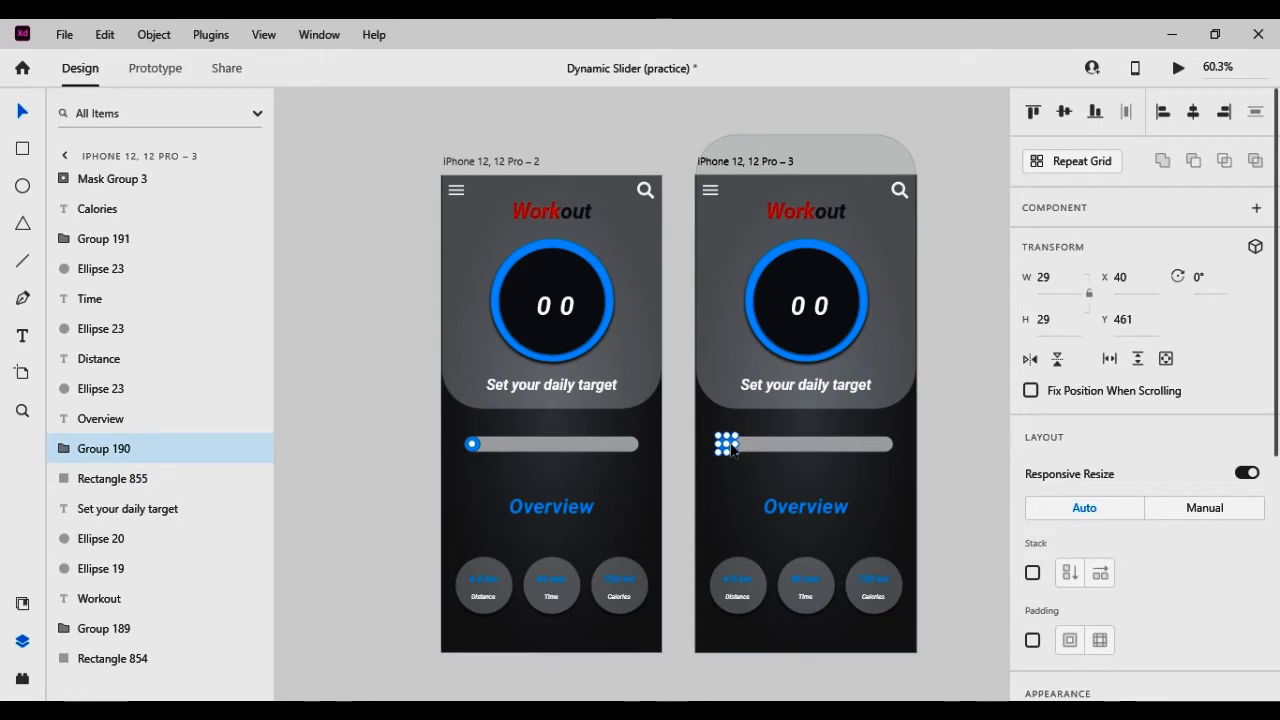
left_click_drag(733, 450, 893, 448)
Fill the slider track on the copied artboard with the document colour #00C8FF.
left_click(806, 443)
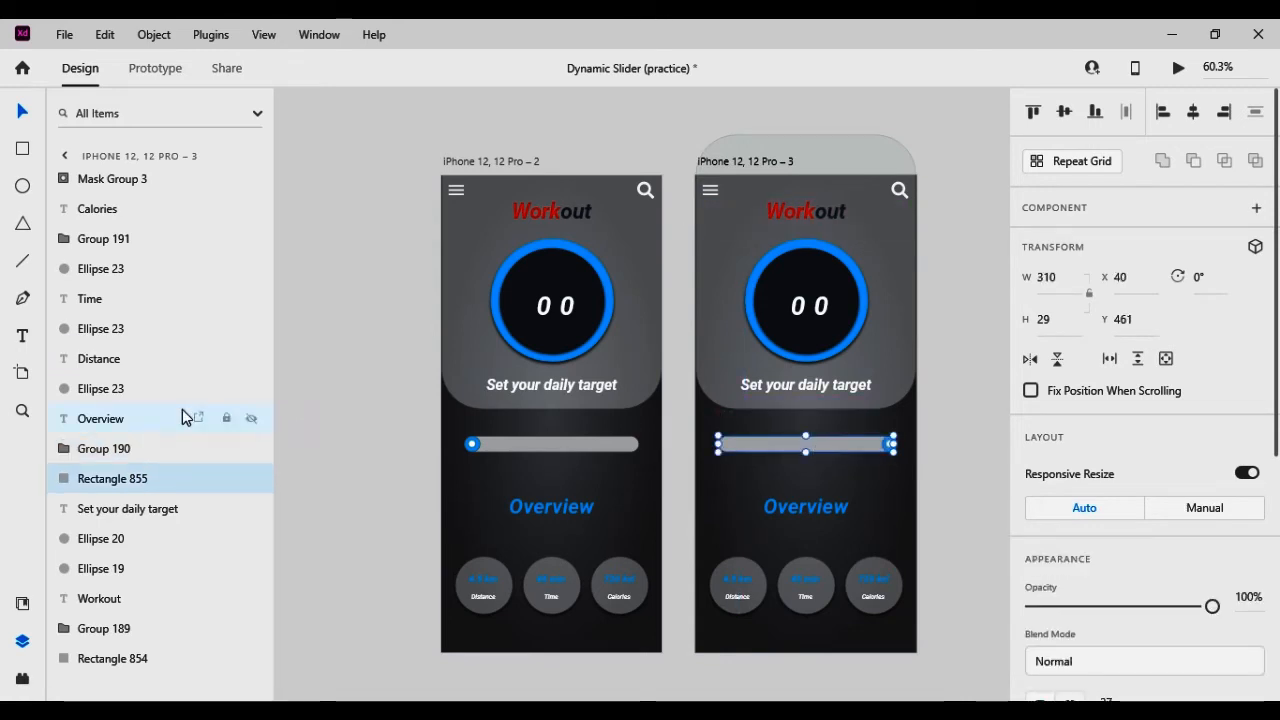
left_click(22, 604)
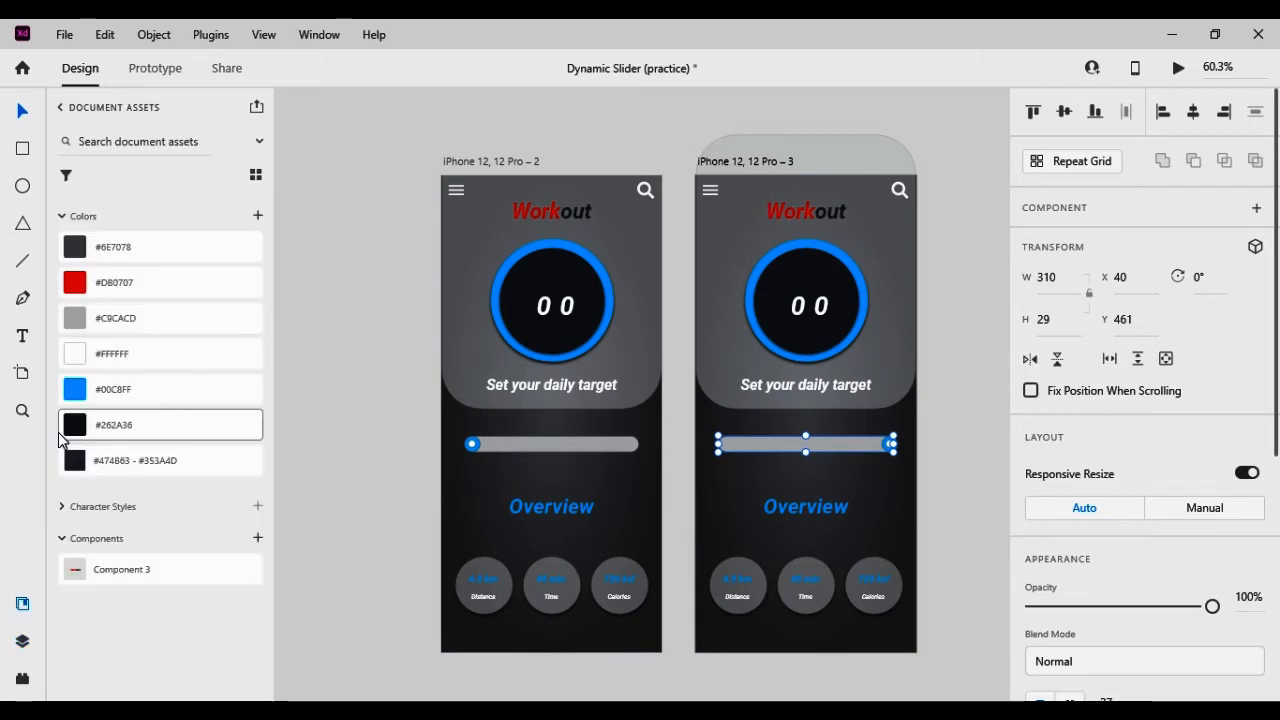
left_click(101, 396)
left_click(957, 437)
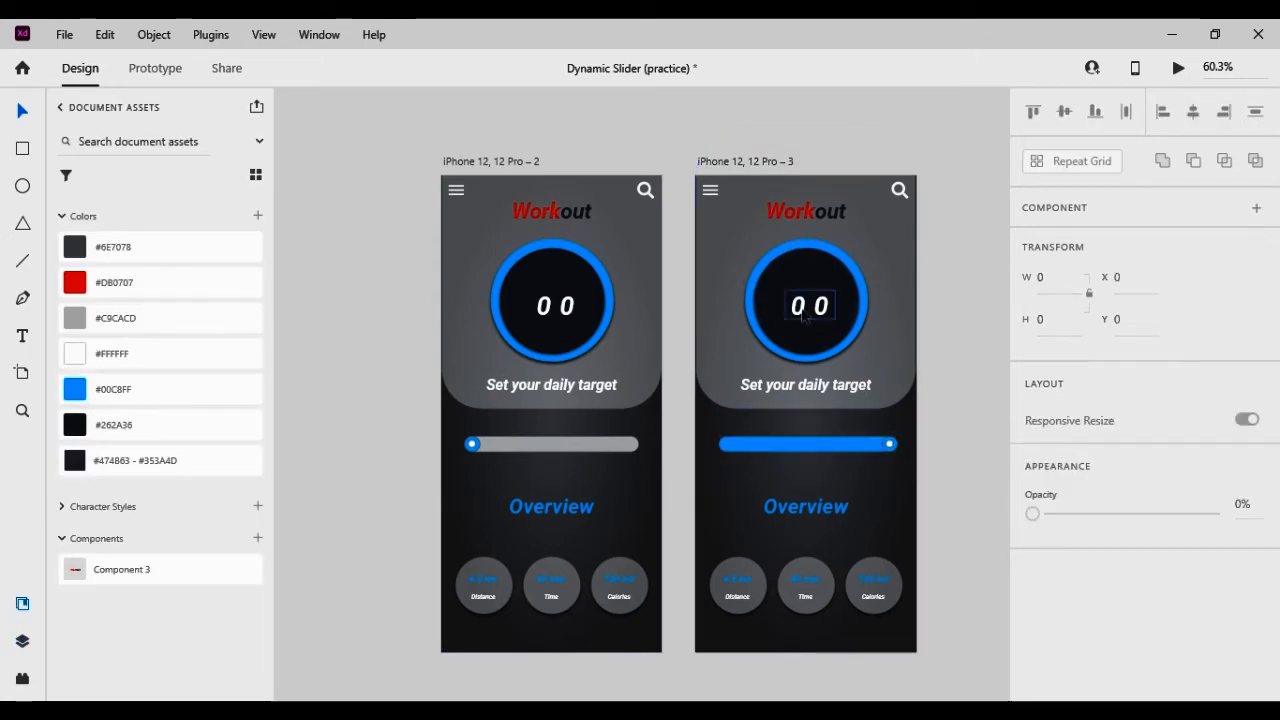
Inside the copied mask group, move the tens digit column up to Y -610 with its second 3 in the dial.
left_click(800, 316)
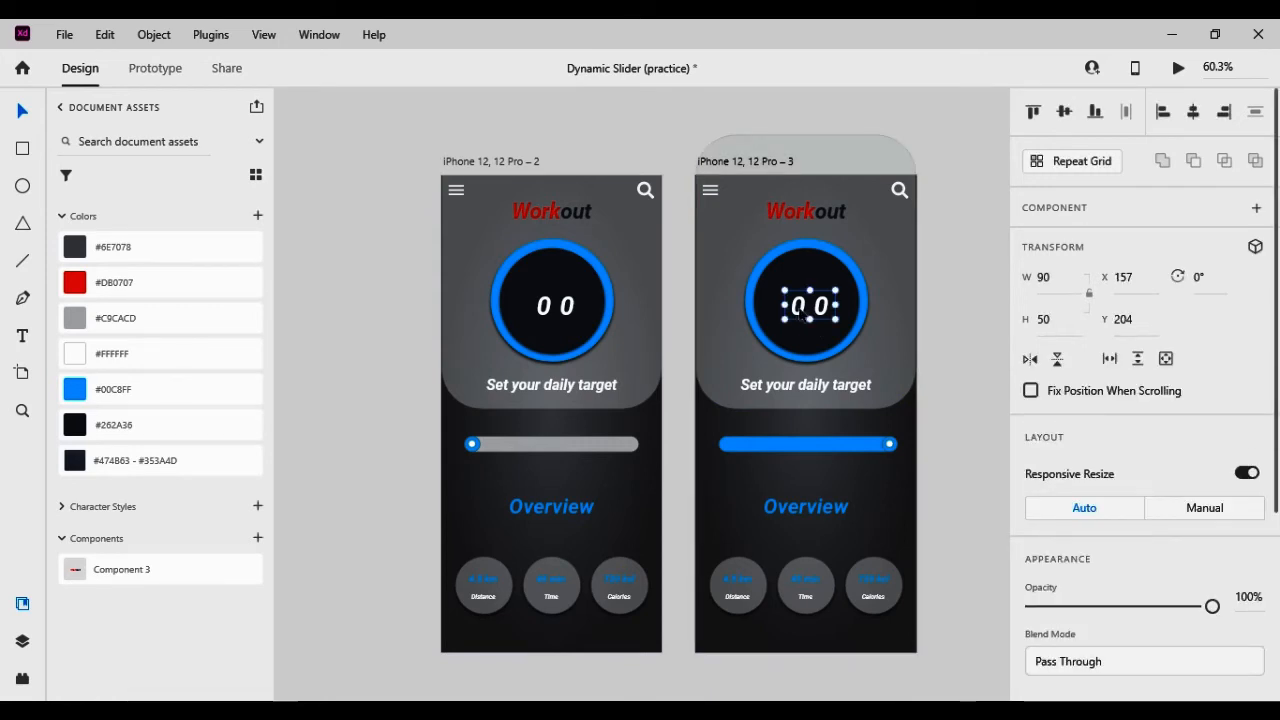
double_click(803, 311)
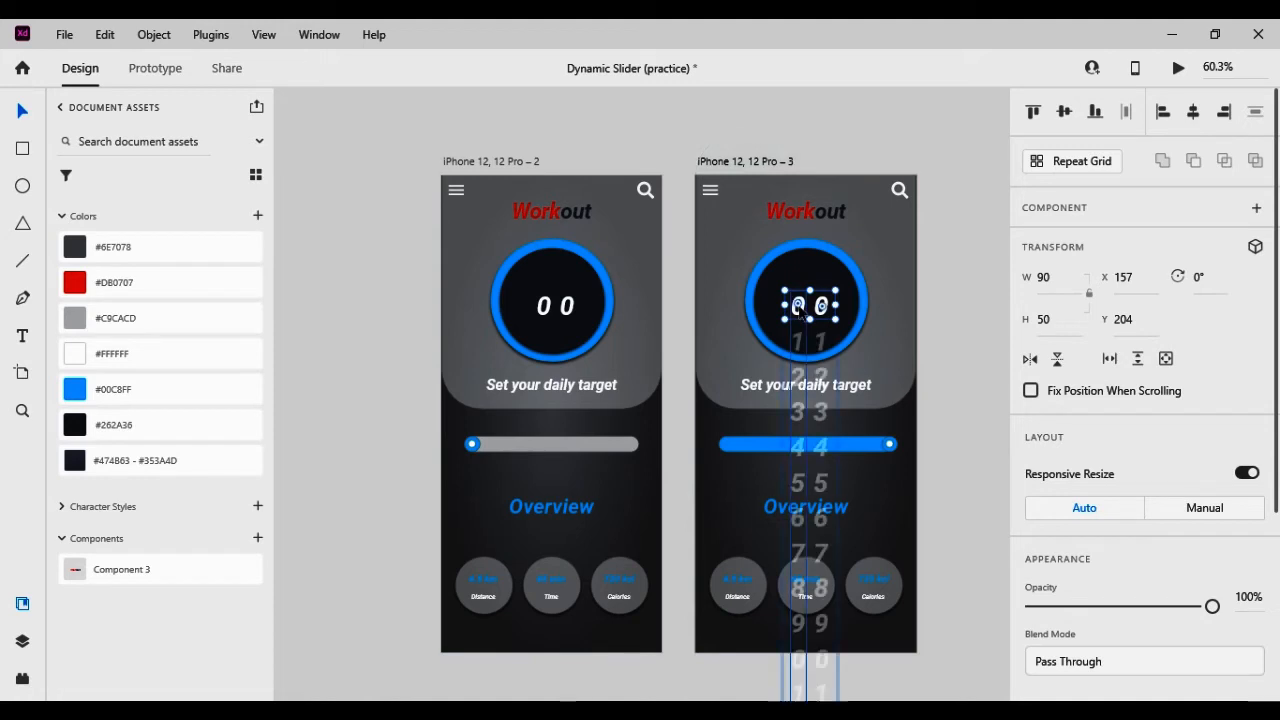
left_click(801, 316)
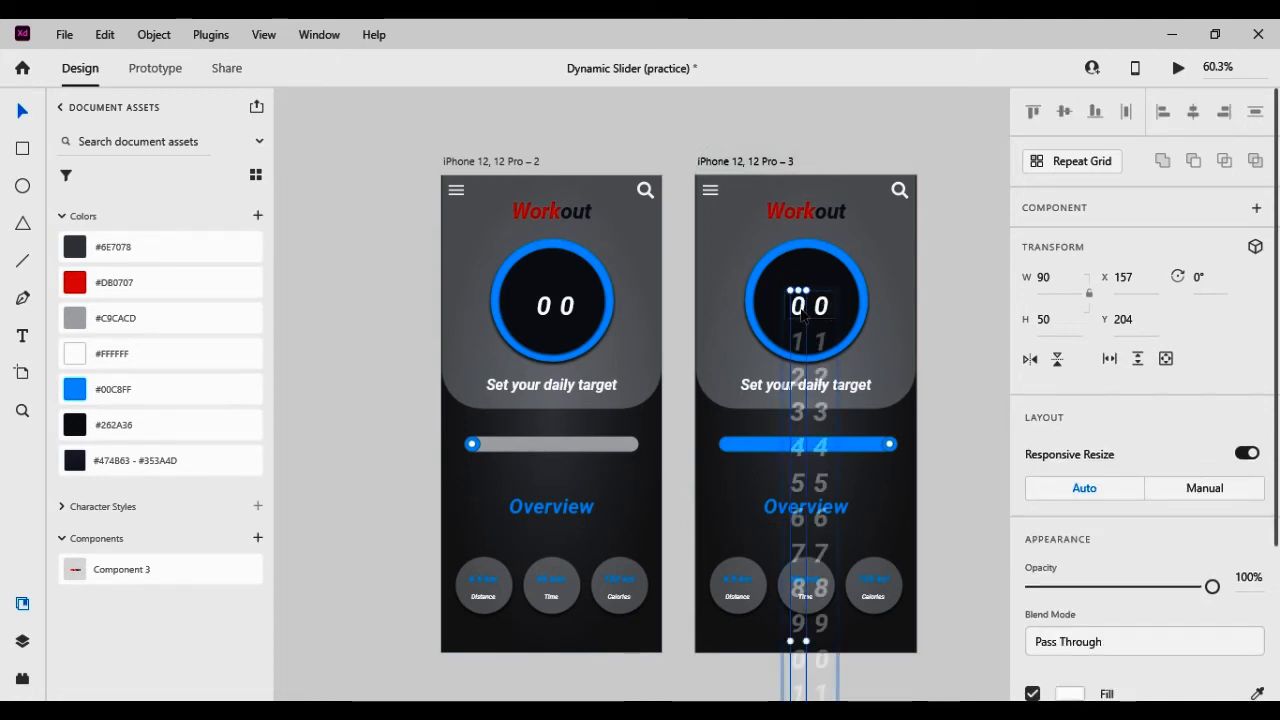
left_click_drag(803, 316, 805, 161)
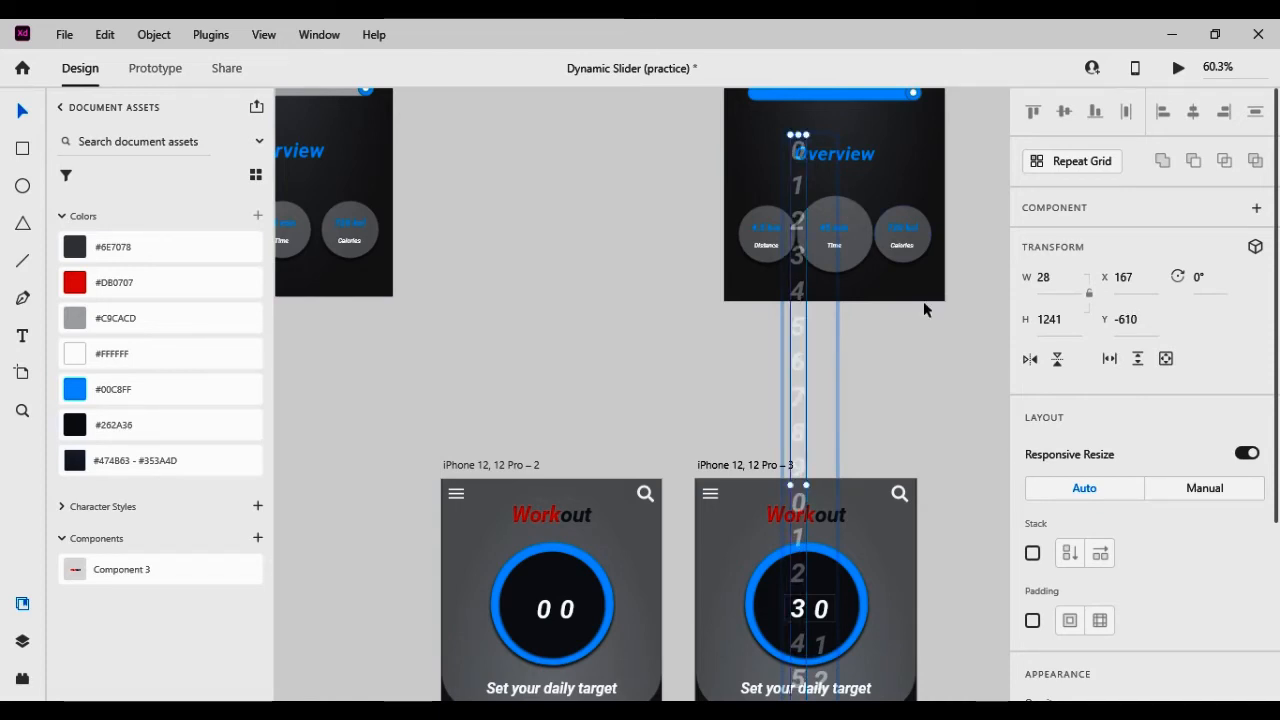
Shift the ones digit column in the copied mask group upward with a 0 in the dial.
left_click(822, 622)
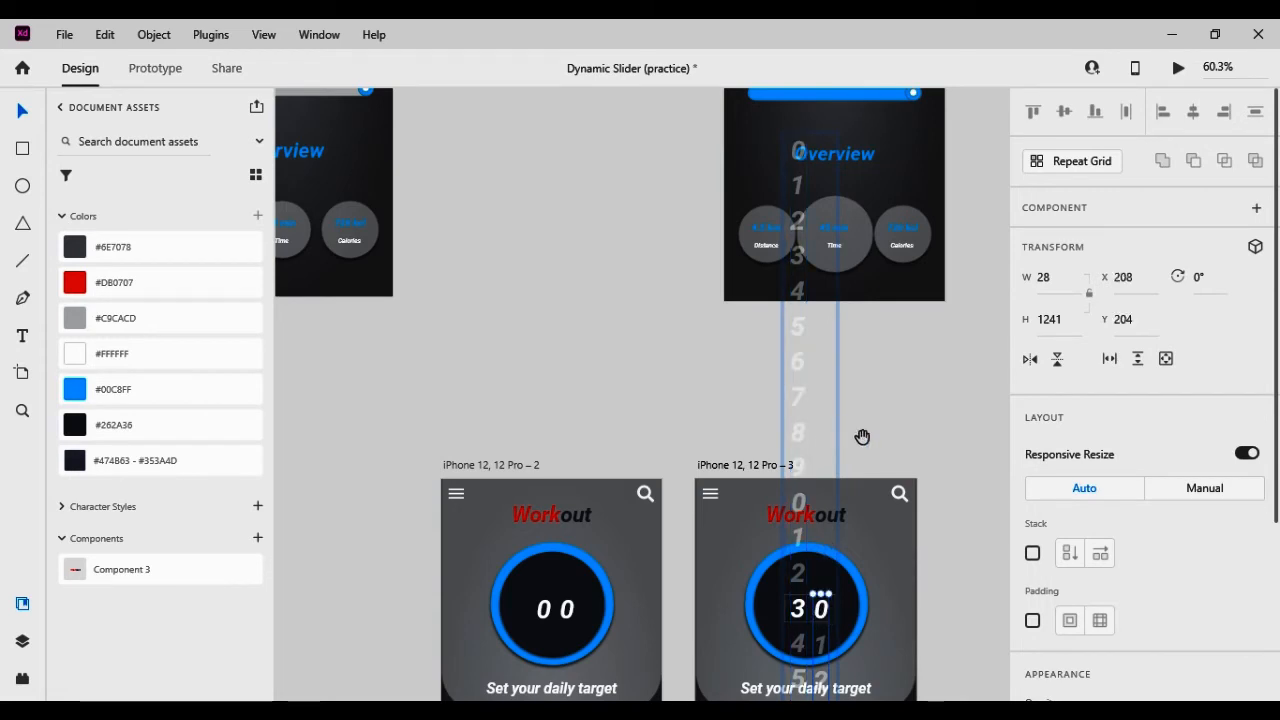
scroll(962, 440, "down", 4)
left_click_drag(960, 397, 903, 228)
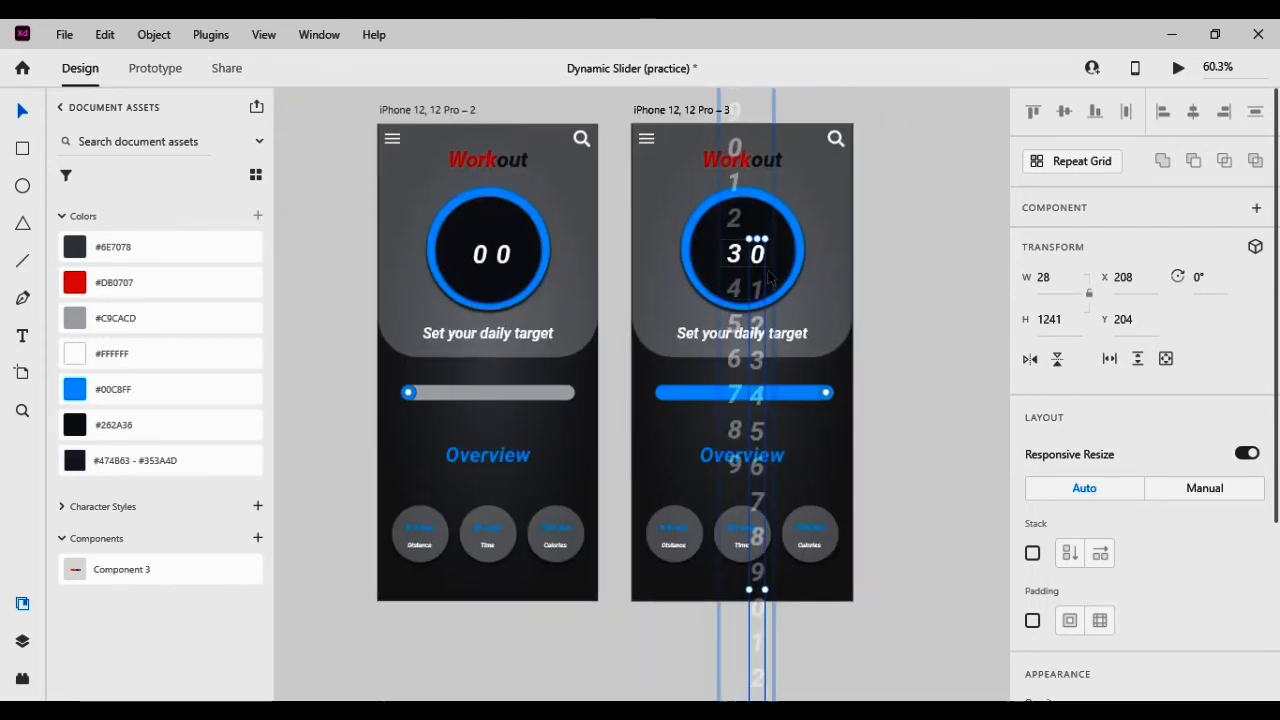
left_click_drag(760, 261, 762, 251)
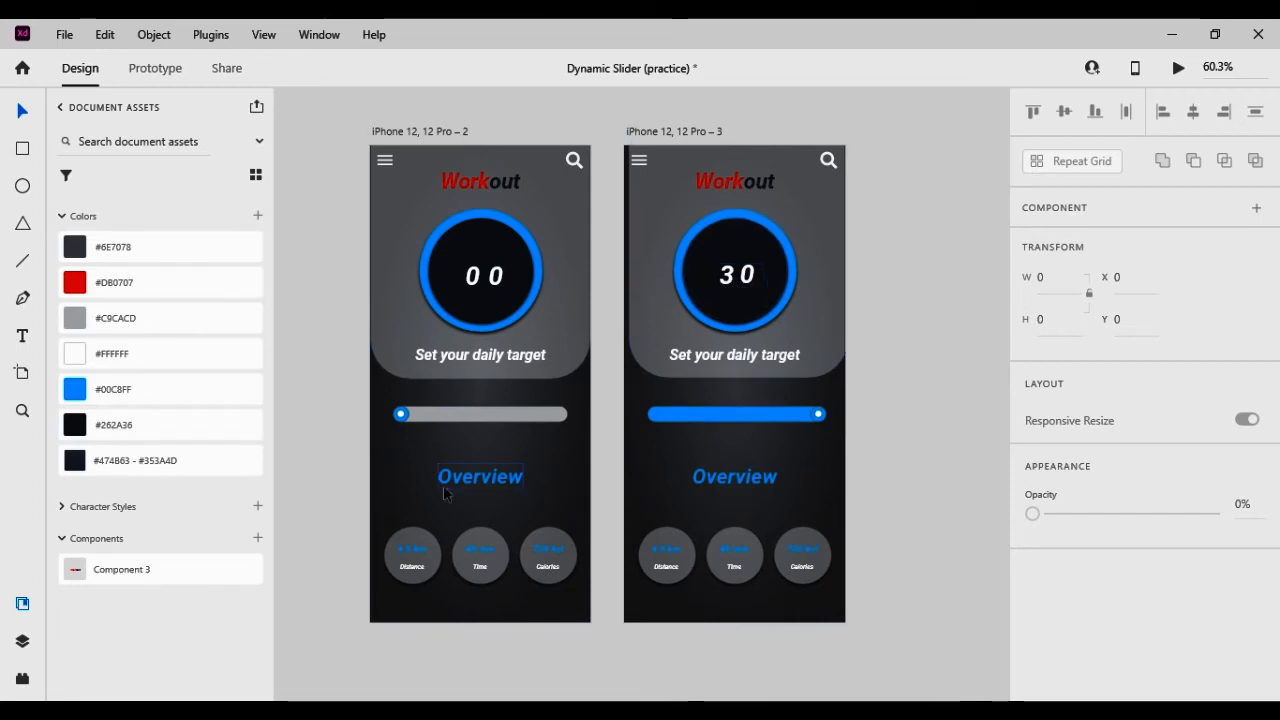
Set the opacity of the blue ring around the dial on the copied artboard to 0%.
left_click(770, 320)
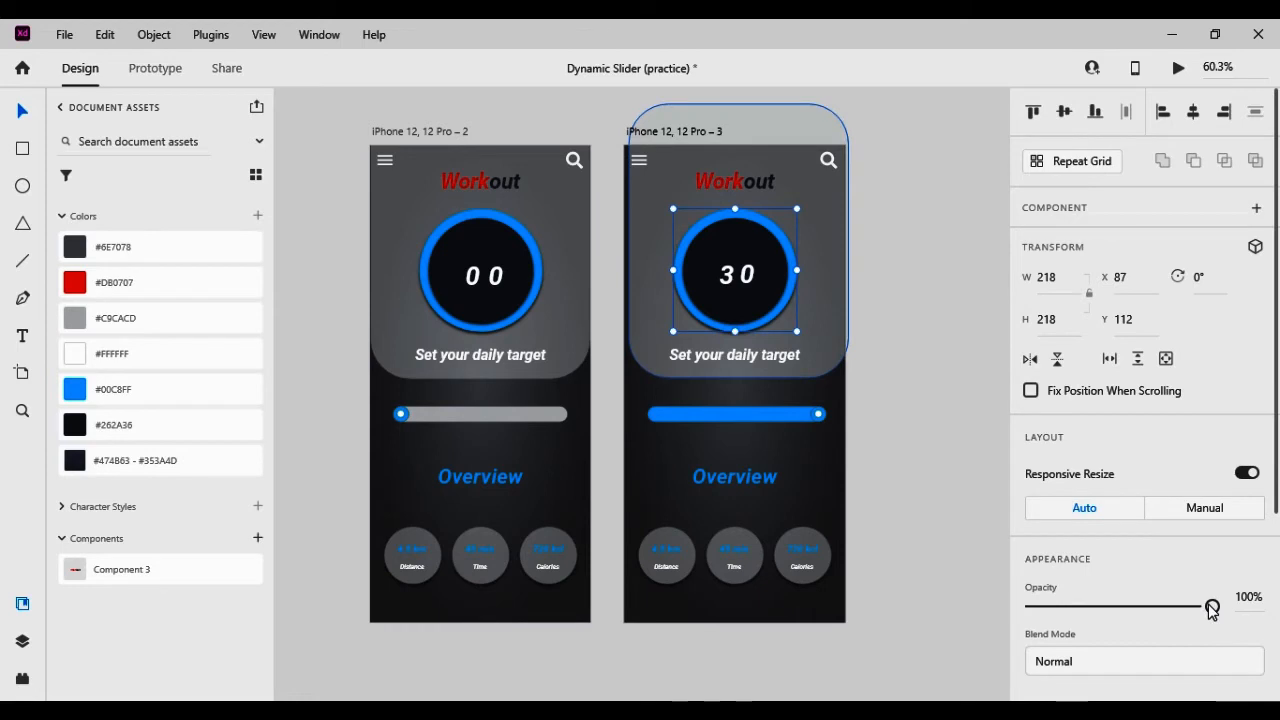
left_click_drag(1212, 606, 1016, 607)
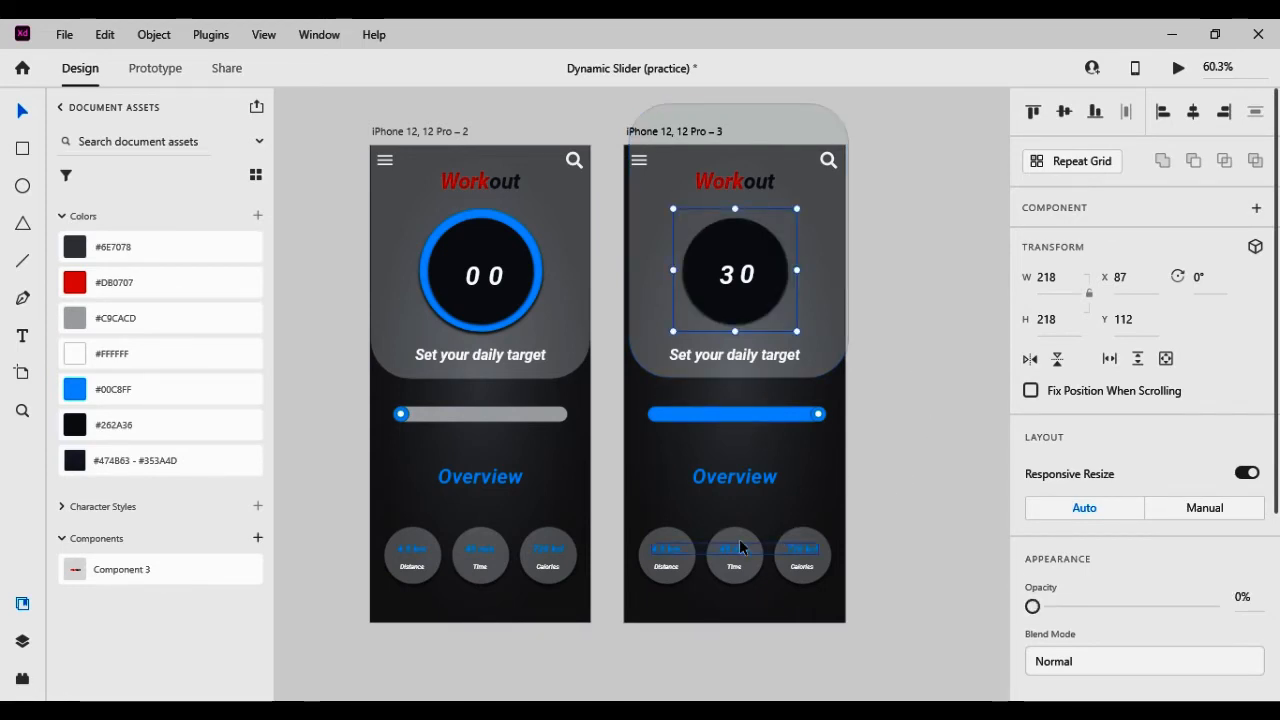
Recolour the masked dial digits on both artboards with the document colour #DB0707.
left_click(737, 274)
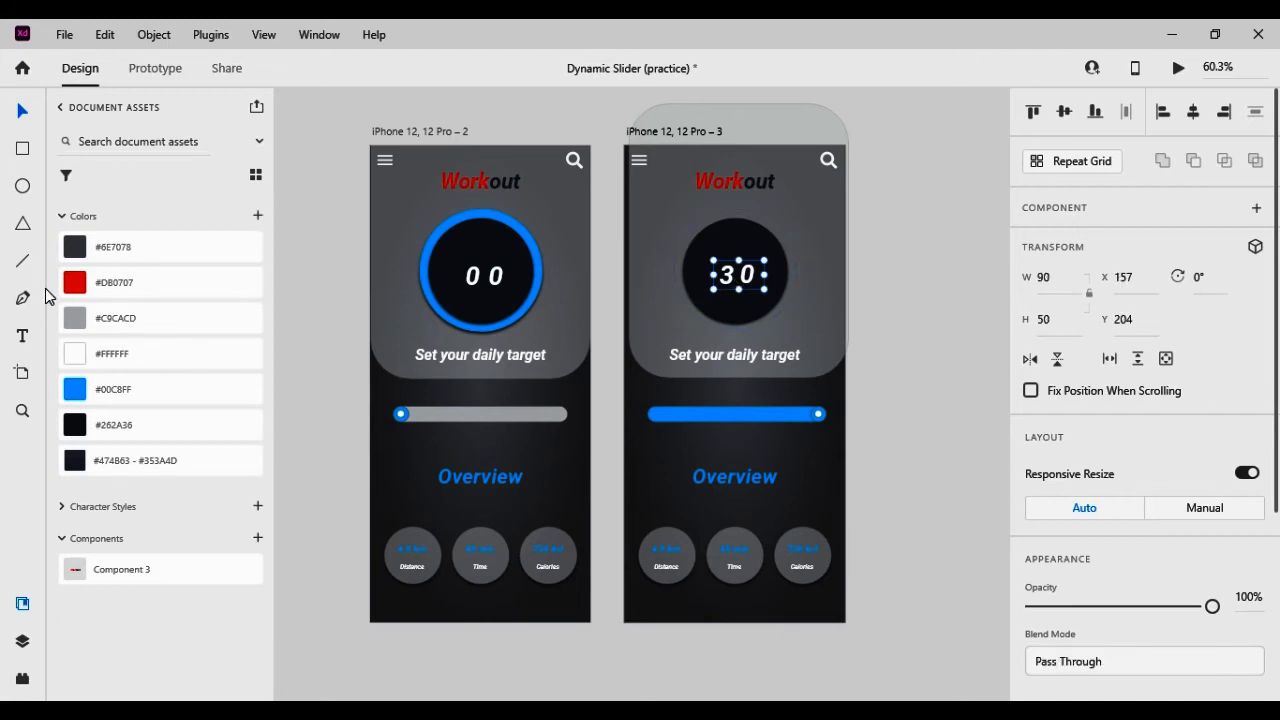
left_click(100, 283)
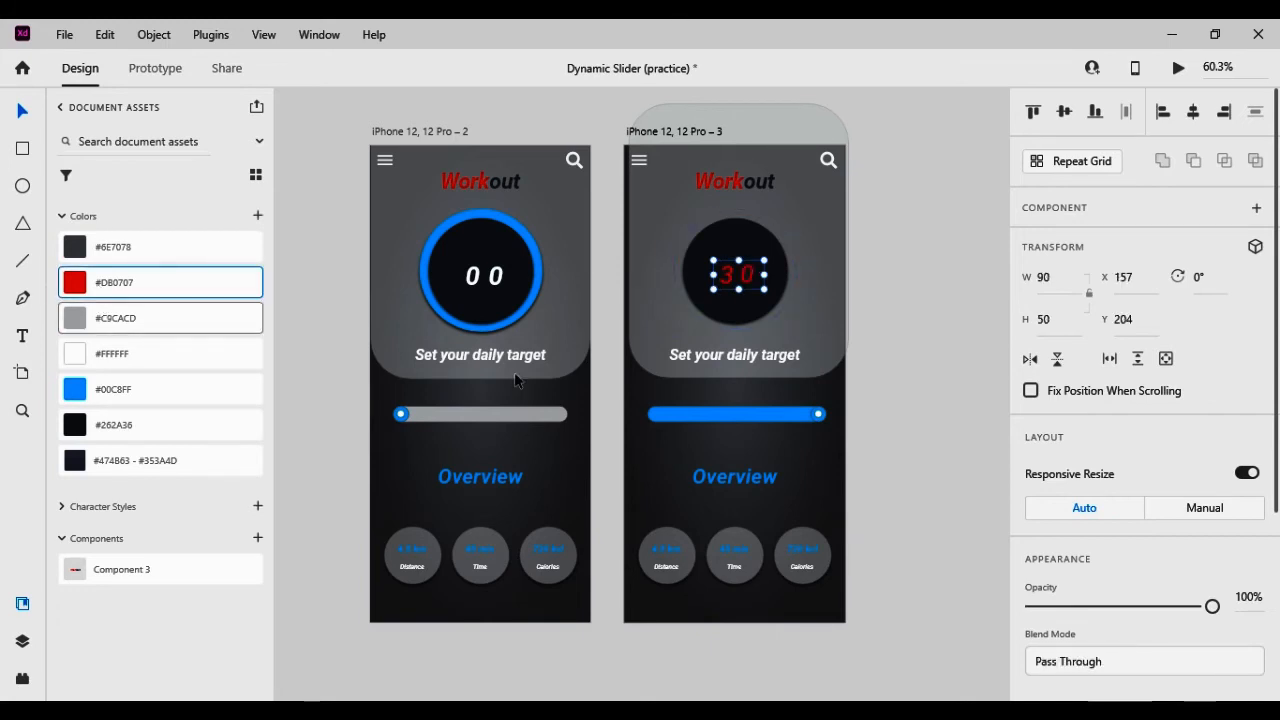
left_click(488, 278)
left_click(131, 283)
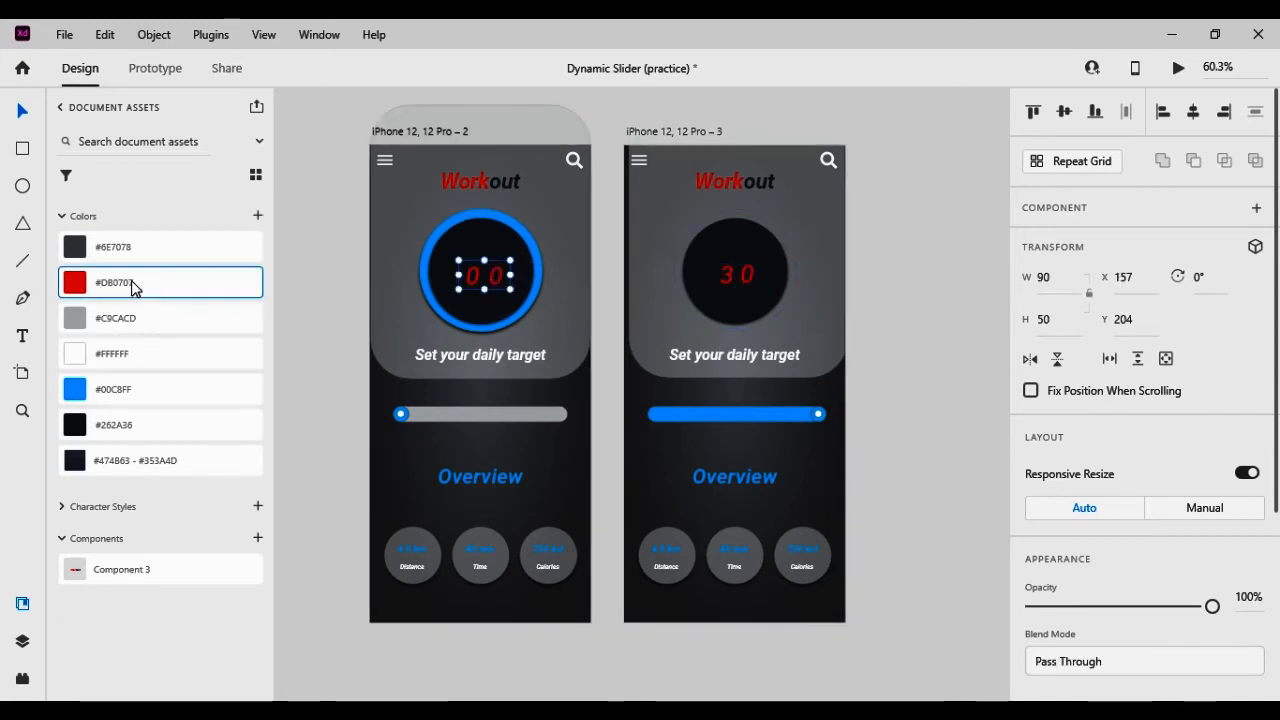
left_click(892, 305)
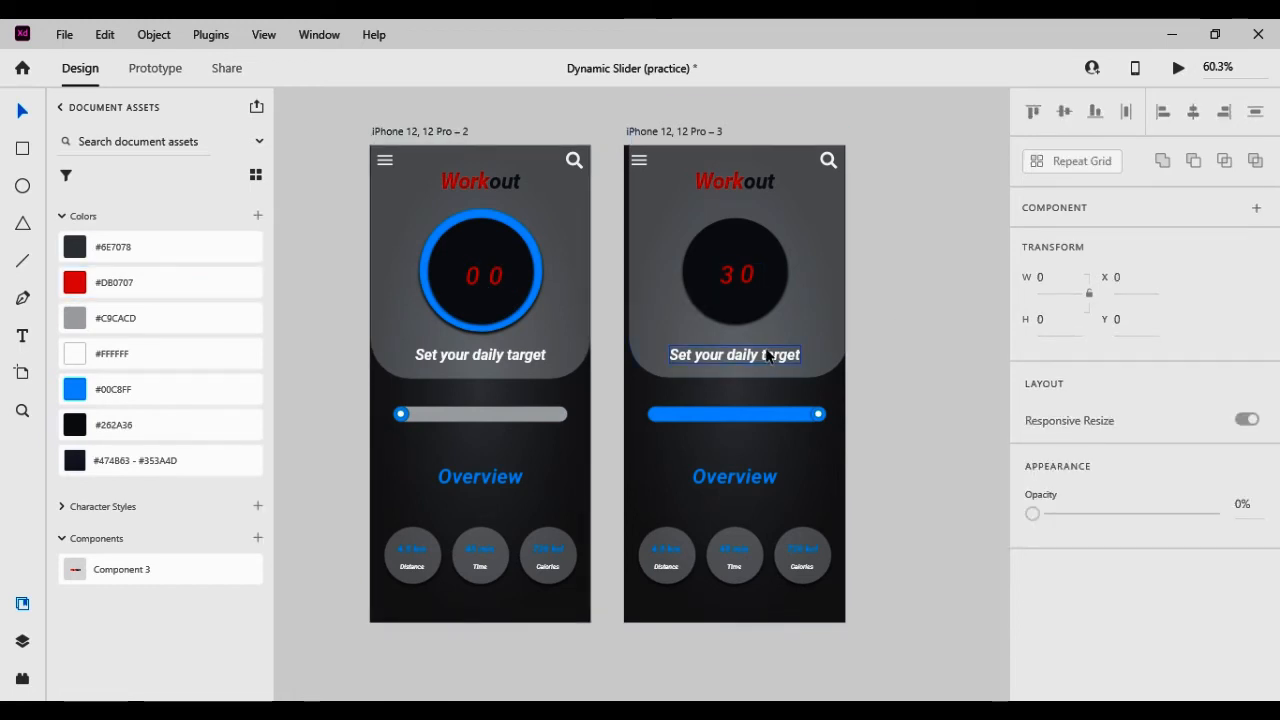
Ungroup the row of distance, time and calories values under Overview on the copied artboard.
left_click(746, 582)
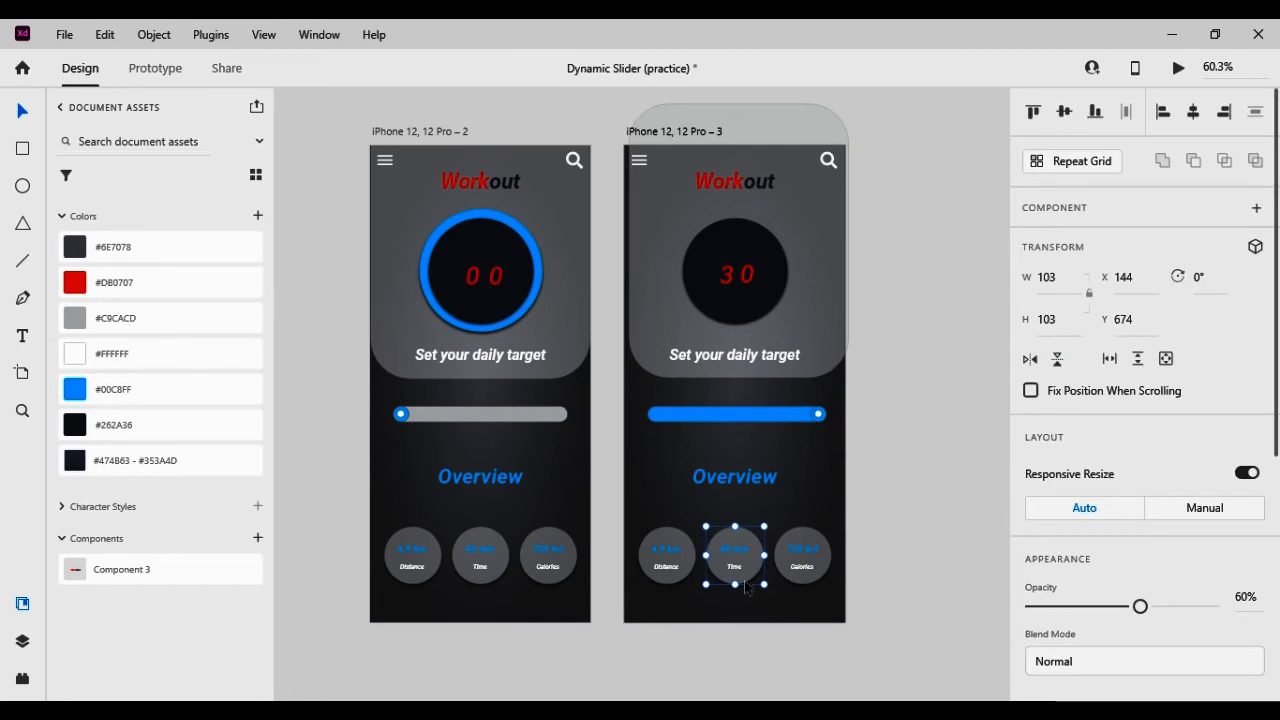
left_click(743, 551)
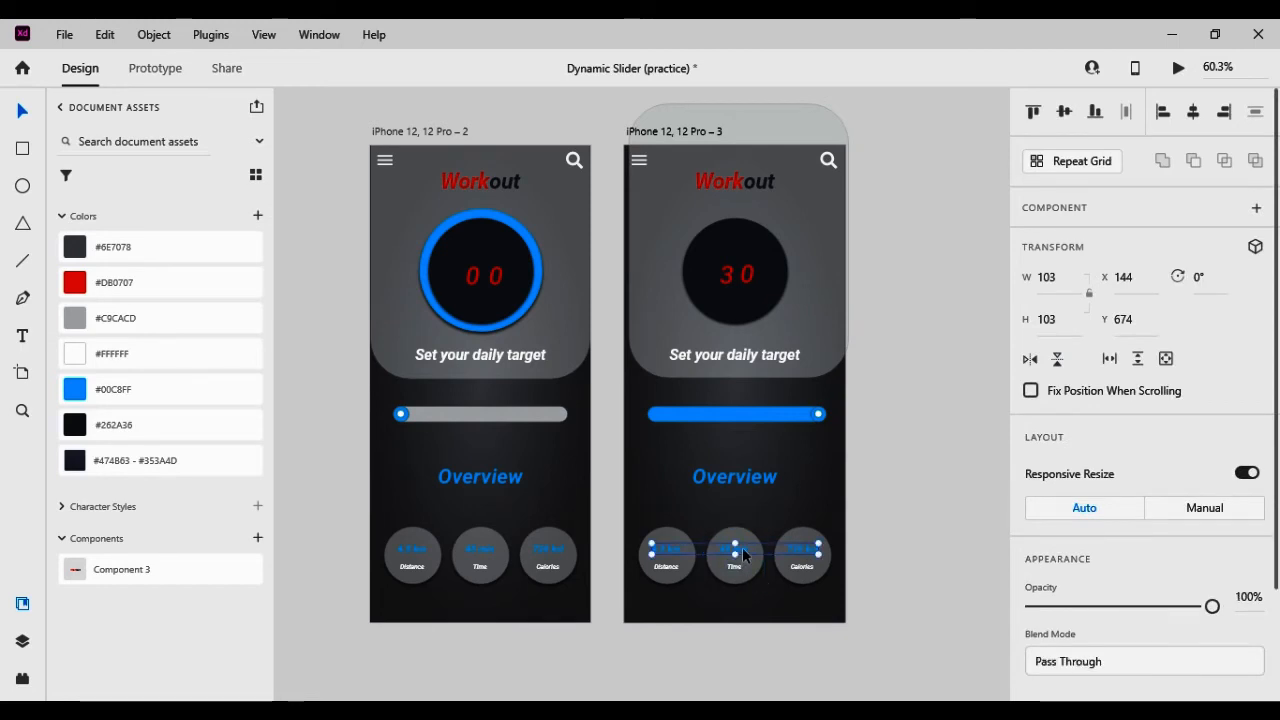
right_click(743, 550)
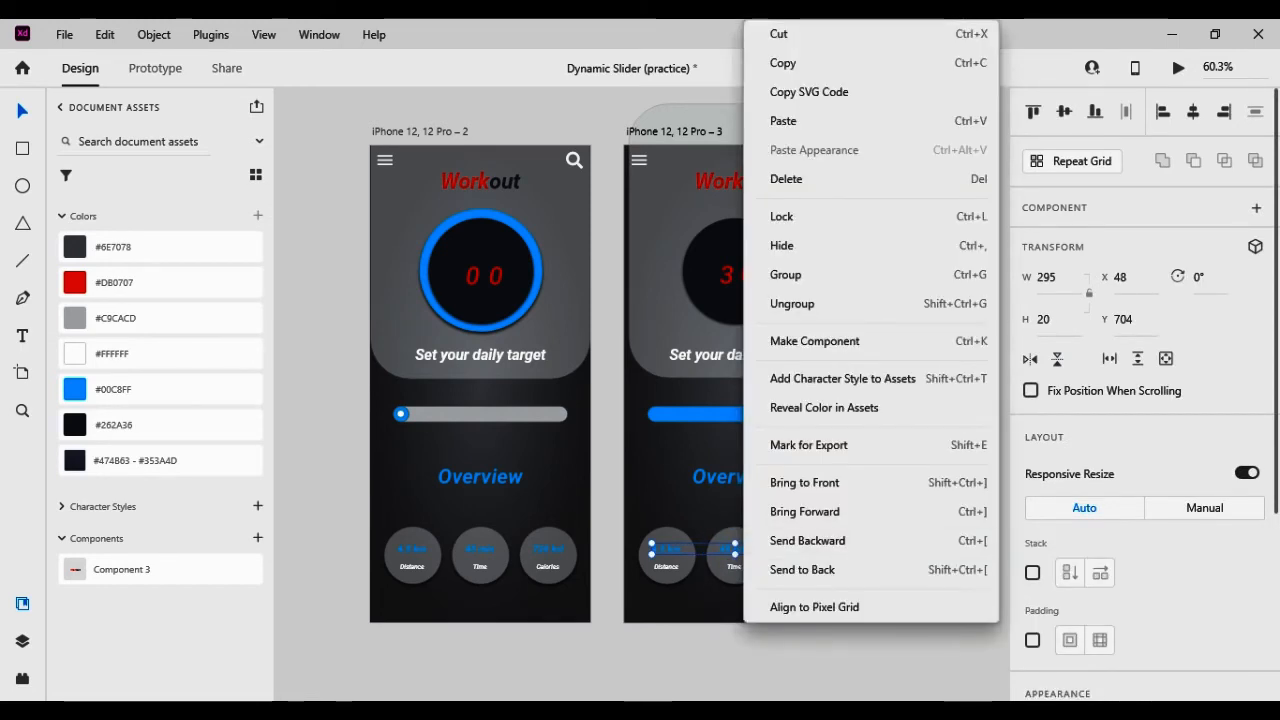
left_click(792, 303)
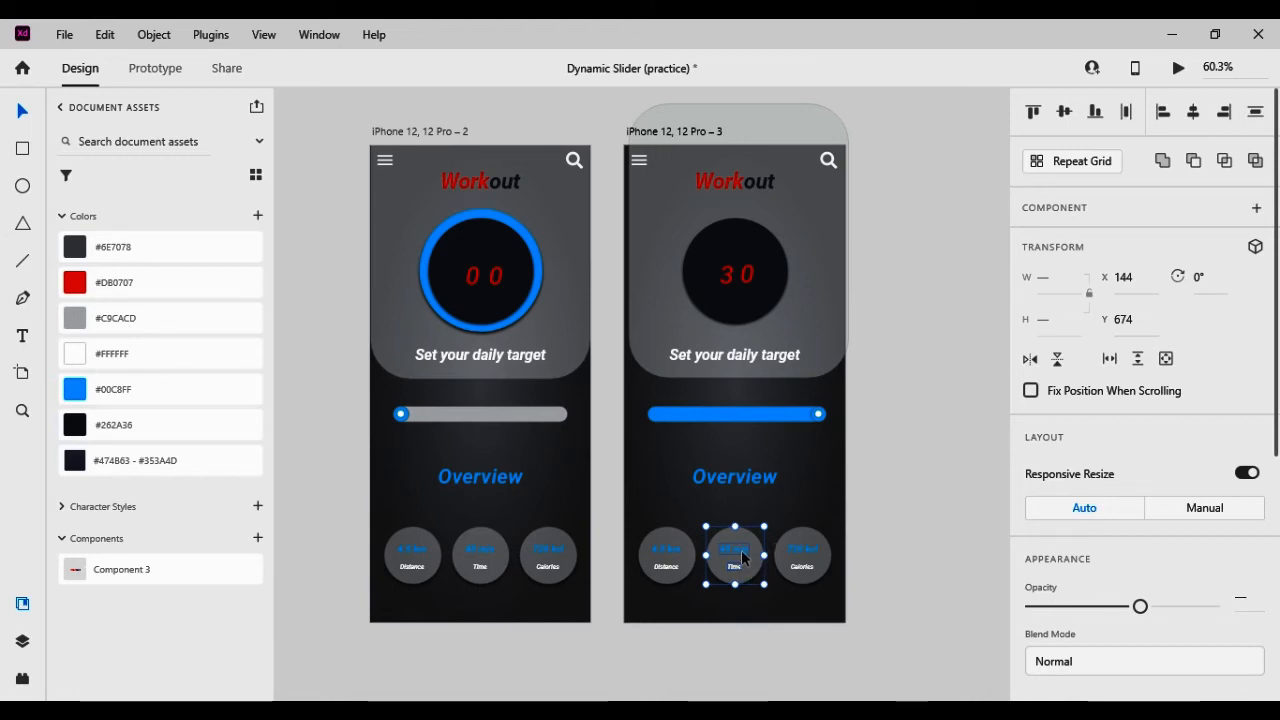
Group the copied artboard's Time circle with its value and label, and enlarge the group from its centre to 137 × 137.
right_click(740, 569)
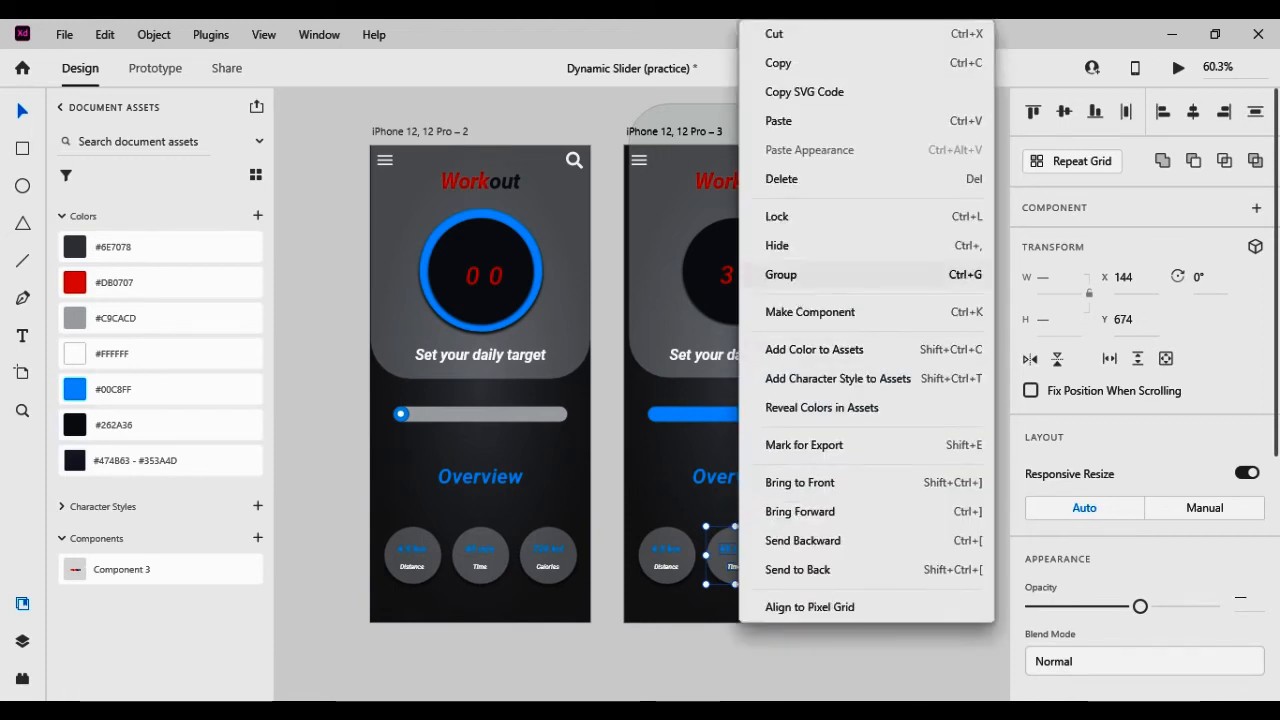
left_click(780, 194)
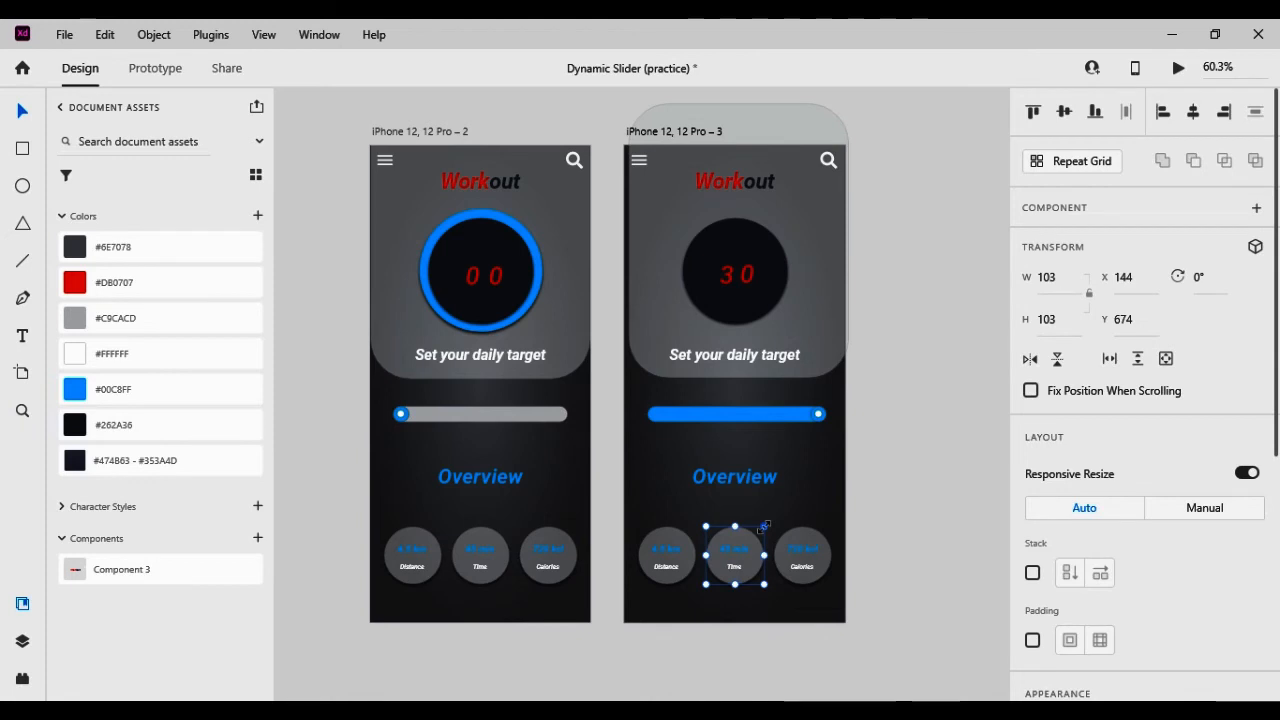
mouse_move(765, 525)
left_mouse_down()
mouse_move(779, 527)
mouse_move(773, 517)
left_mouse_up()
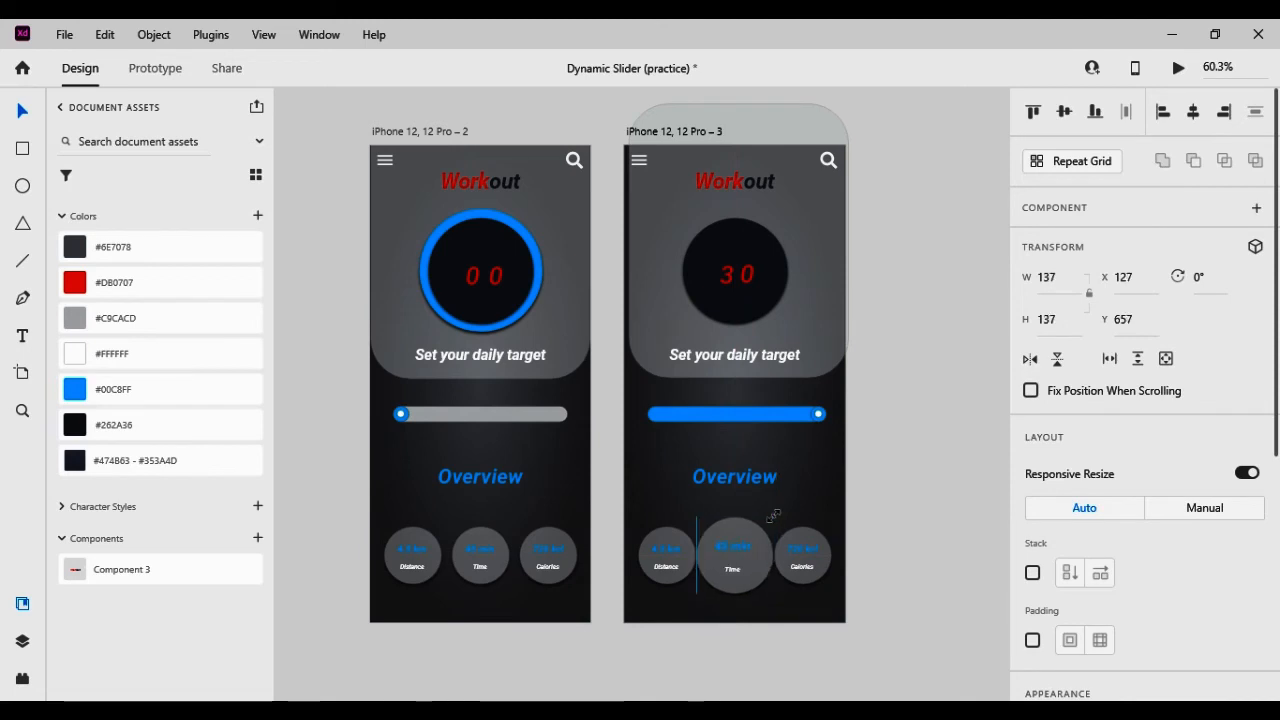
In prototype mode, link the slider knob on each artboard to the other artboard with a Drag trigger, Auto-Animate and Ease Out easing.
key("ctrl+Tab")
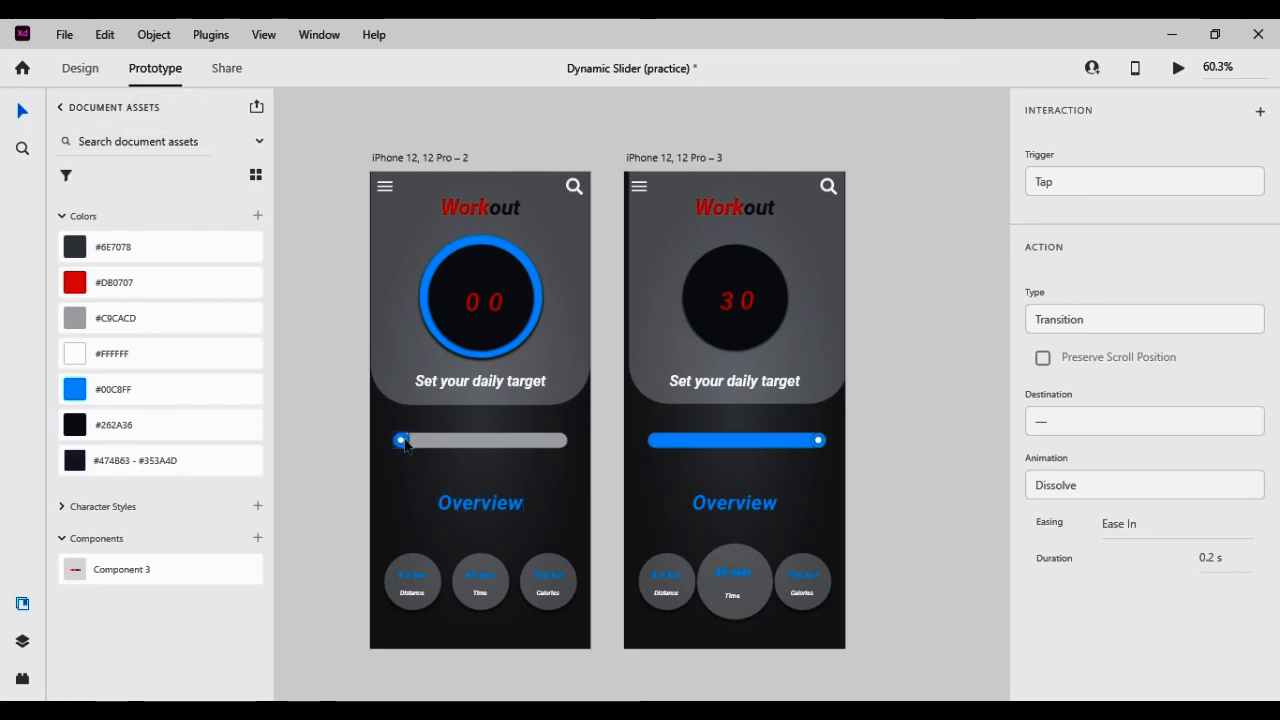
left_click(405, 443)
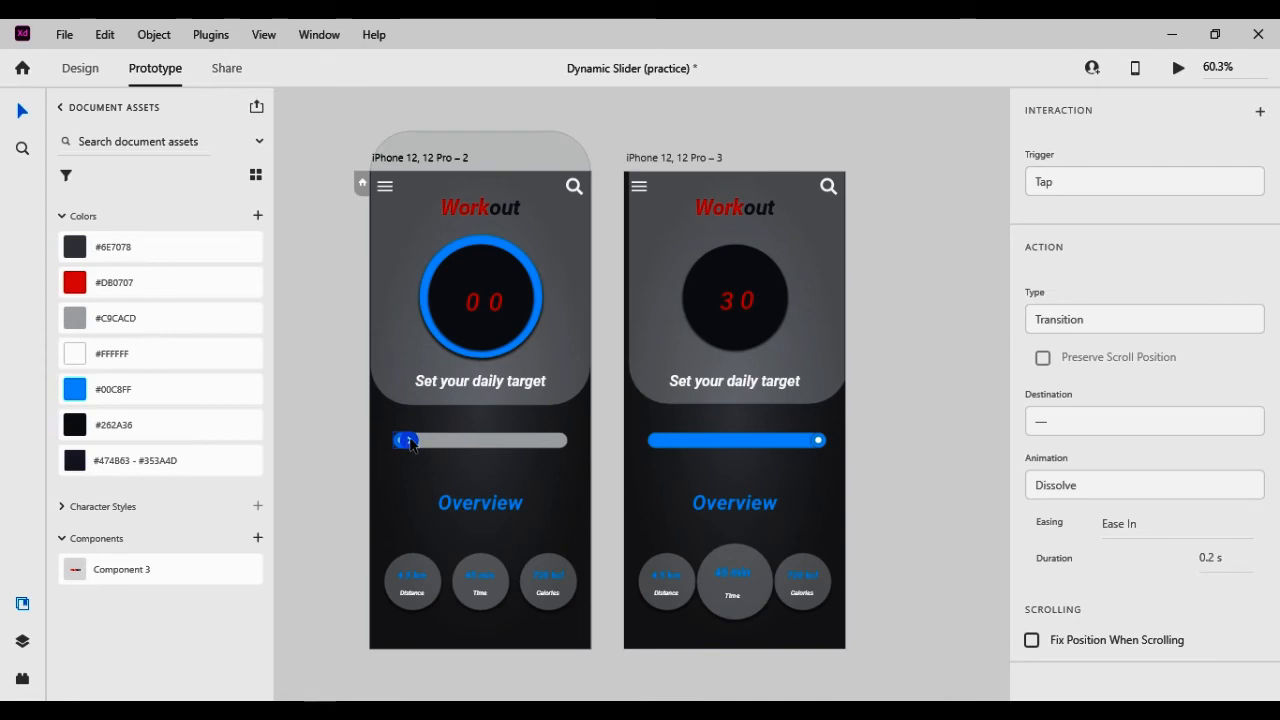
left_click_drag(422, 445, 650, 430)
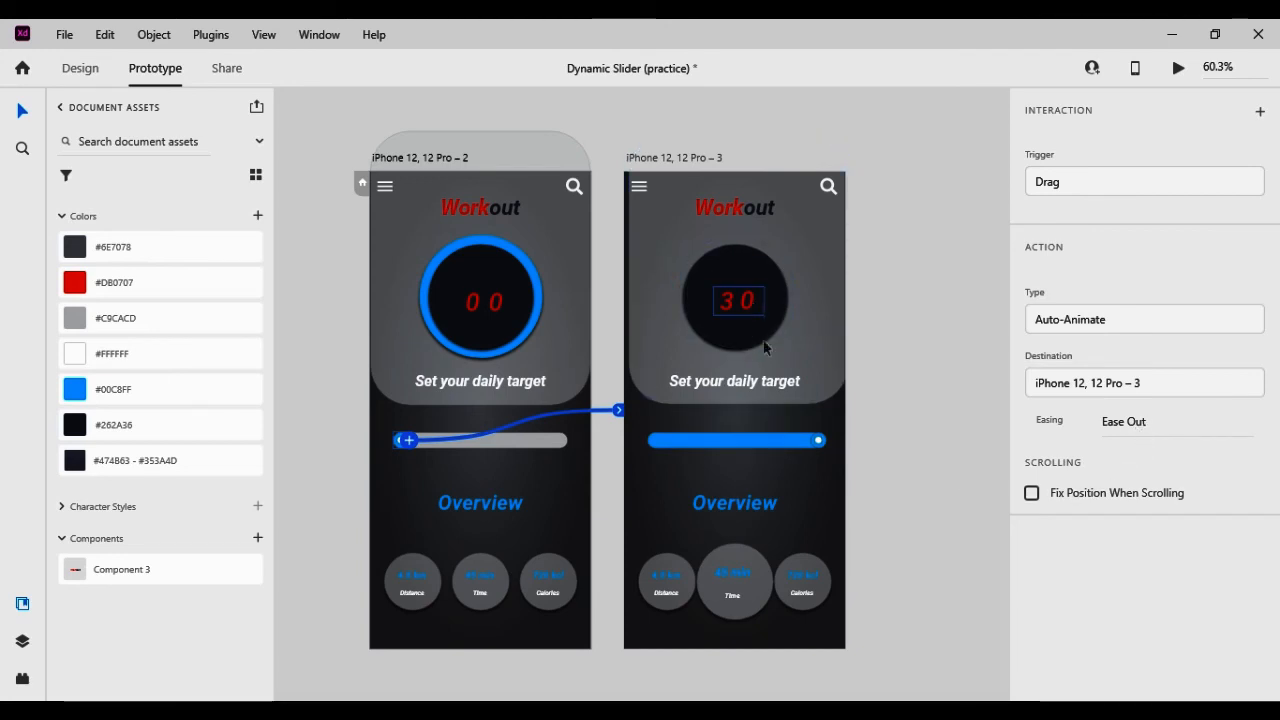
left_click(822, 443)
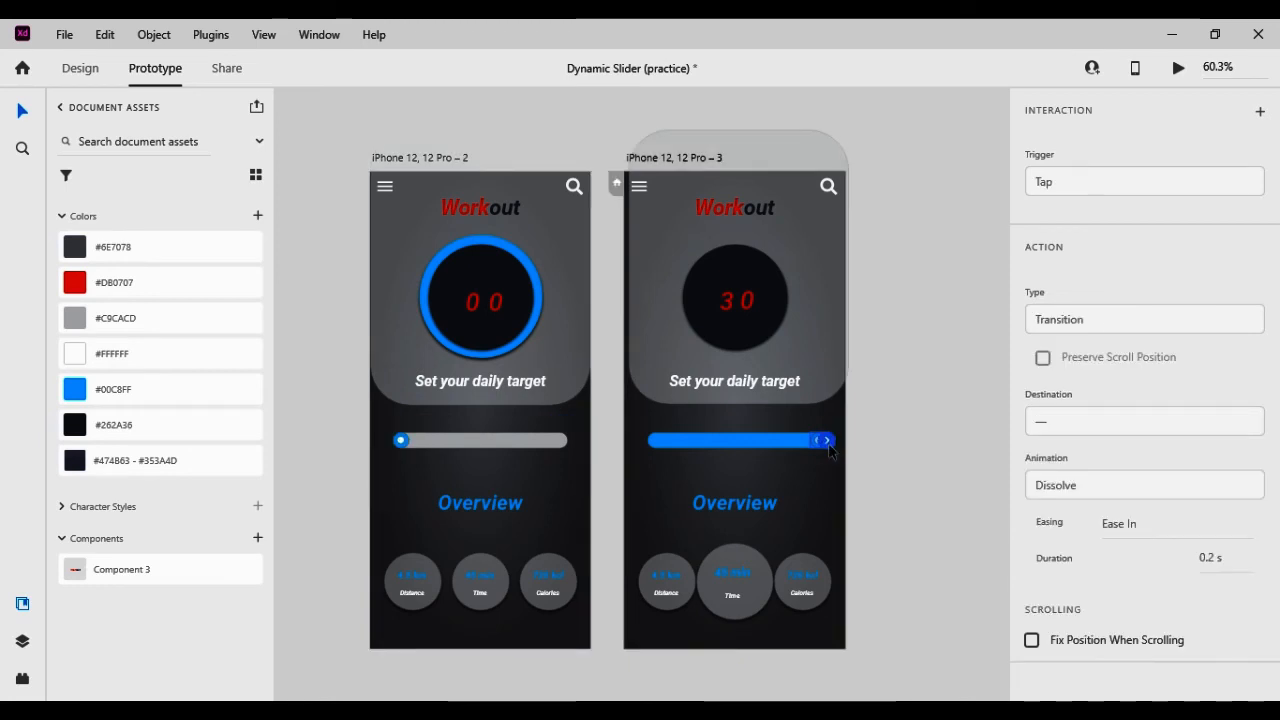
left_click_drag(827, 441, 535, 478)
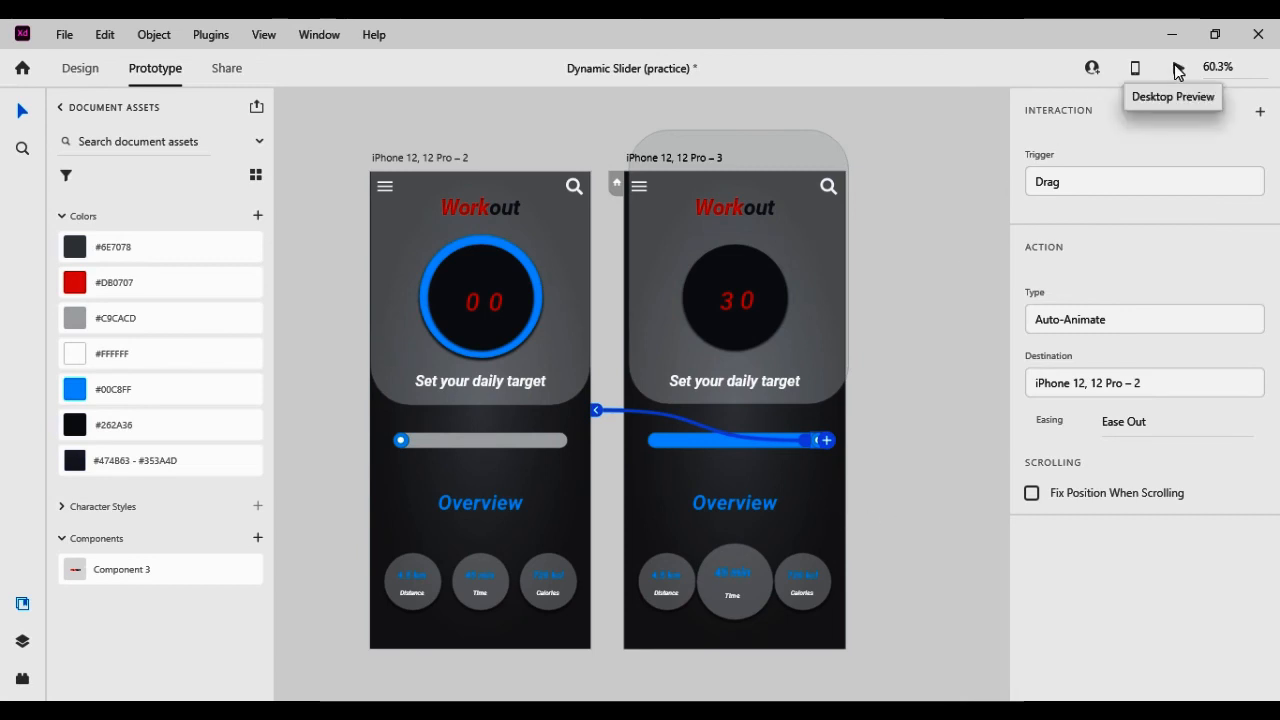
Preview the prototype, slide the knob to the far end of its track to test the animation, and close the preview.
left_click(1178, 72)
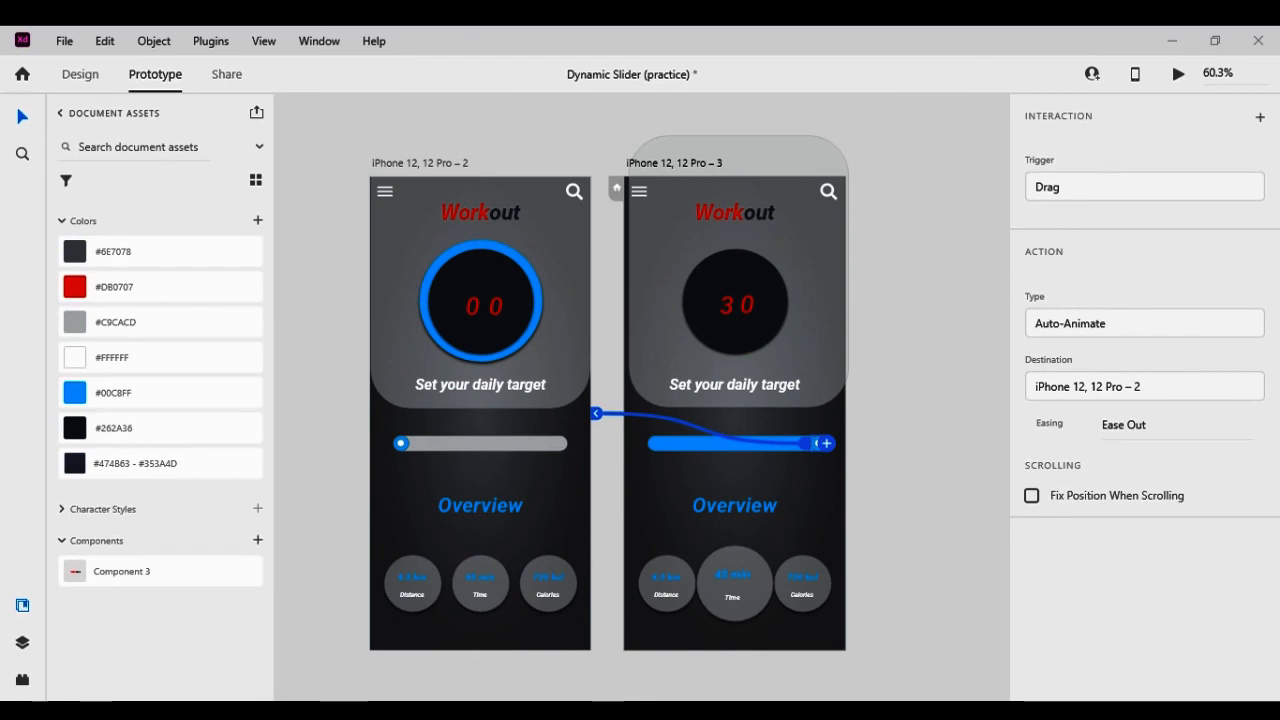
key("ctrl+Return")
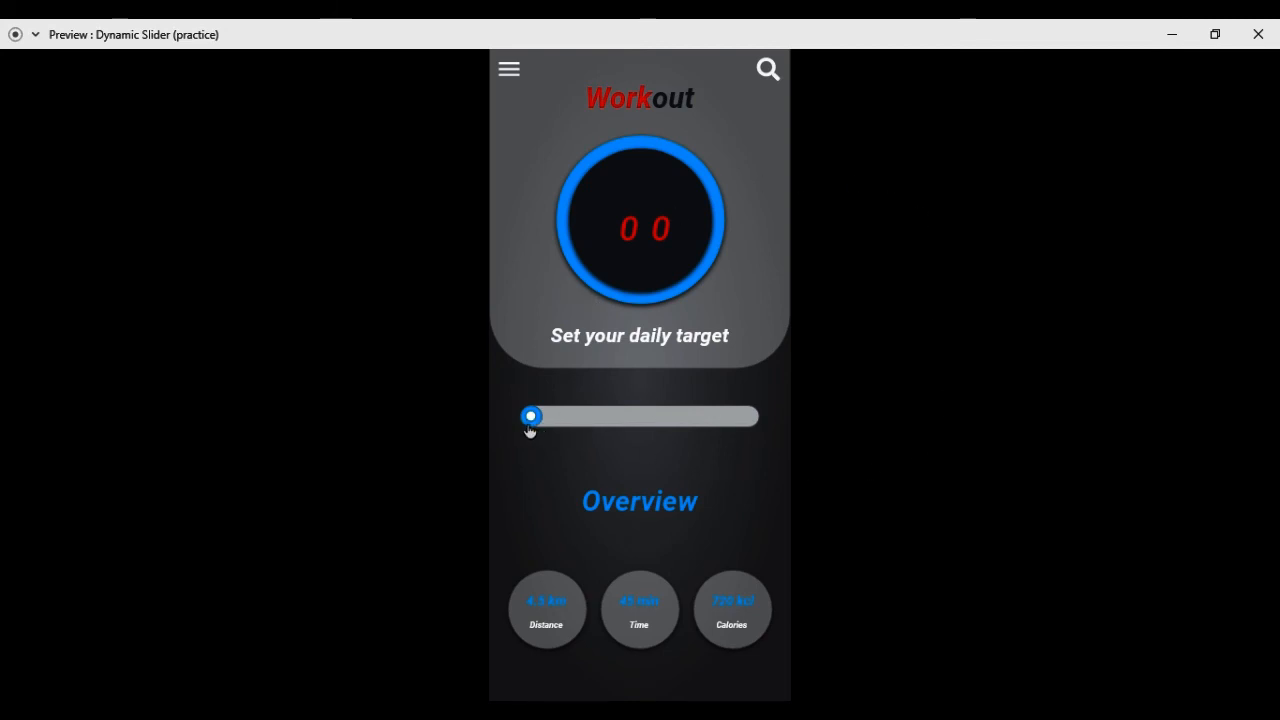
left_click_drag(532, 424, 765, 447)
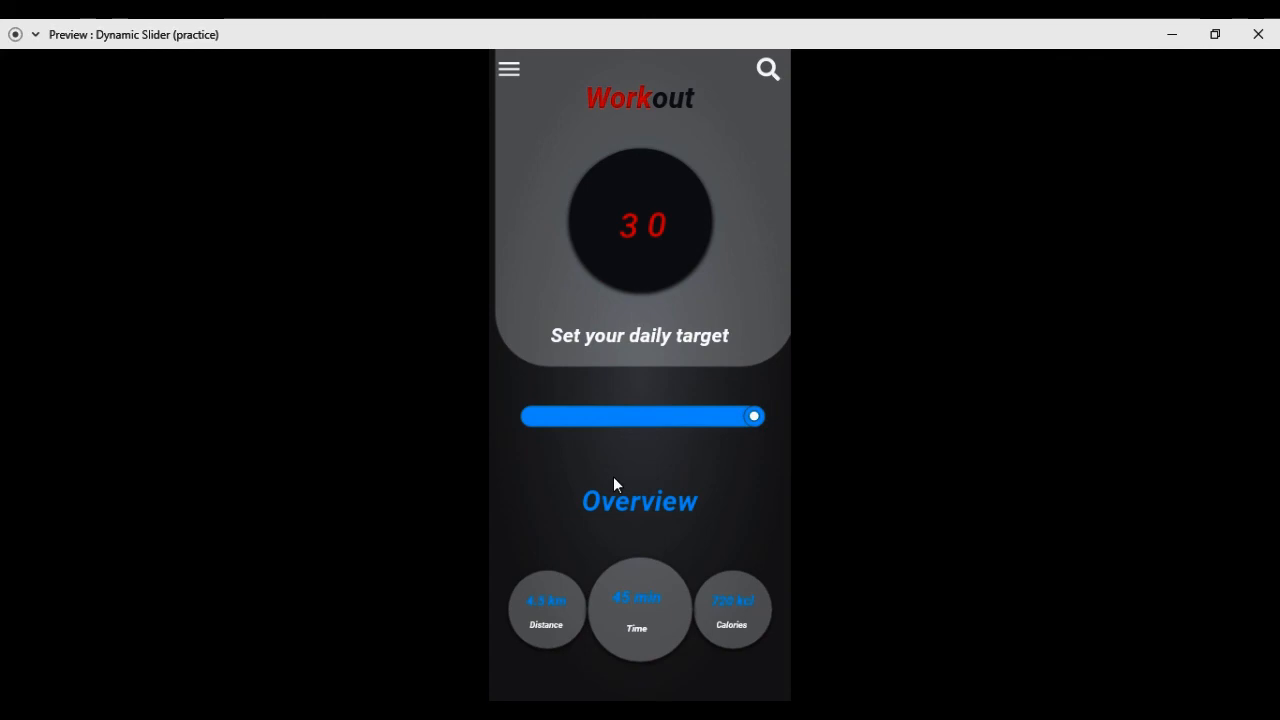
left_click(1258, 34)
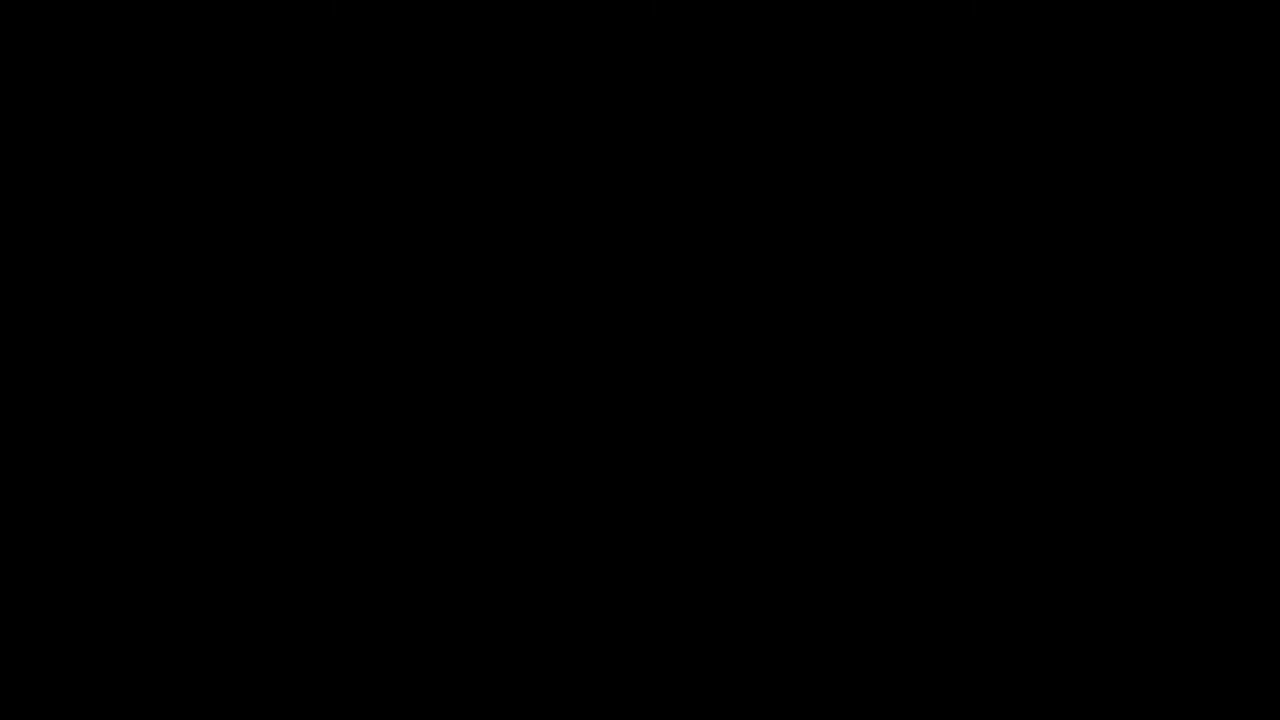